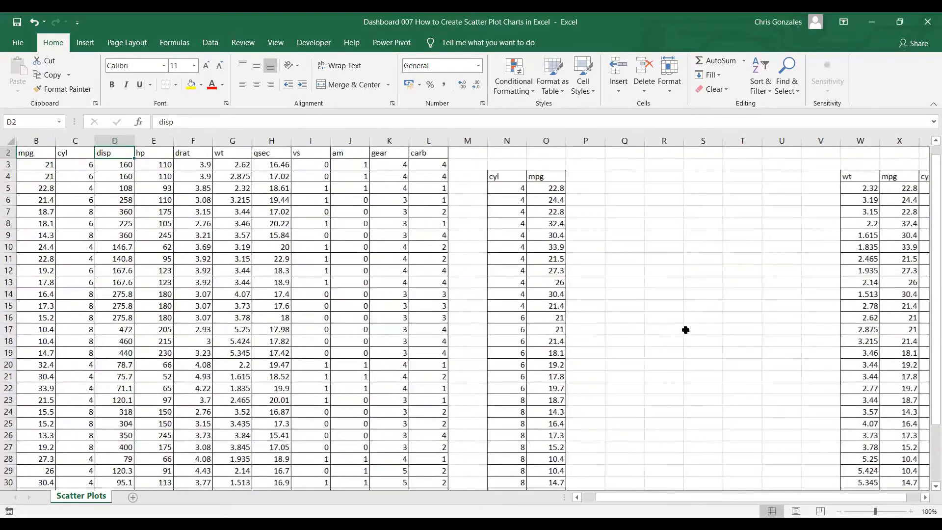
# Insert an X Y scatter chart from the cyl and mpg values in N5:O36, using the single-series variant that plots mpg against cyl
pyautogui.hscroll(4, 927, 491)
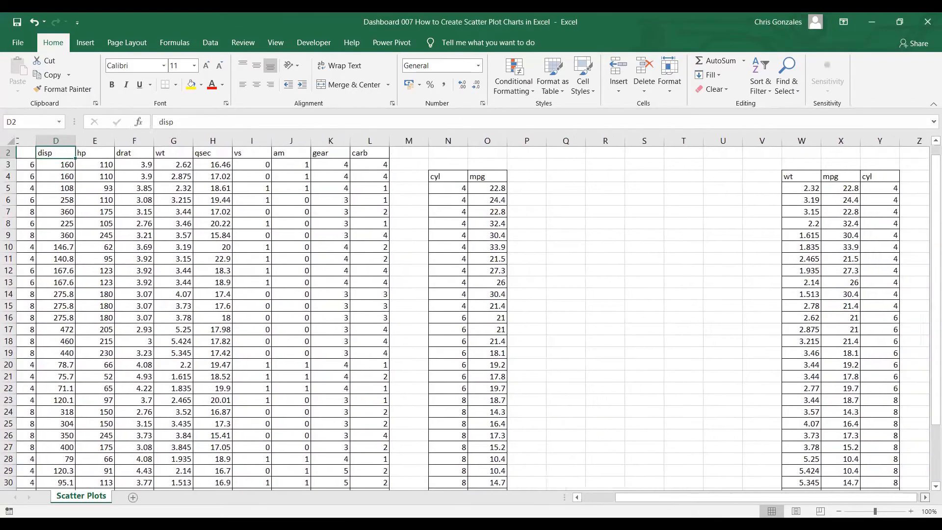
pyautogui.scroll(-1, 927, 491)
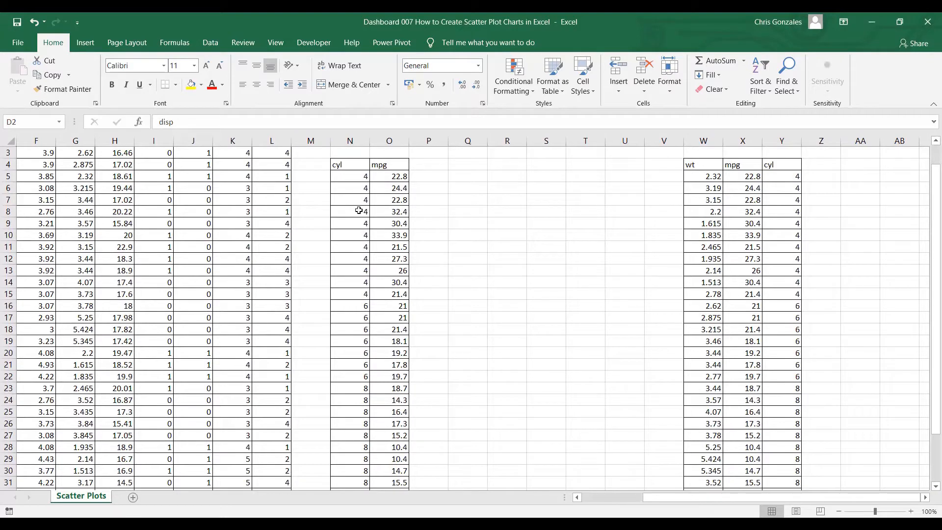
pyautogui.scroll(-4, 351, 215)
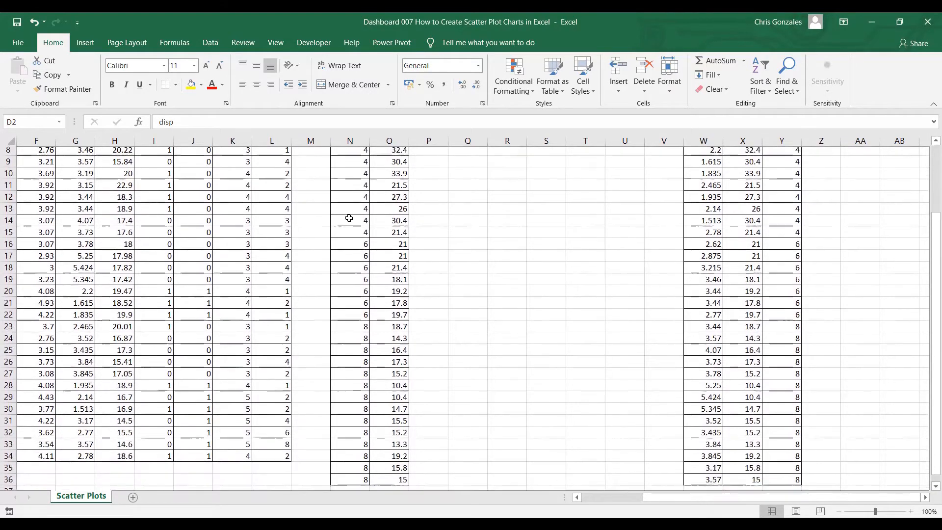
pyautogui.scroll(4, 345, 218)
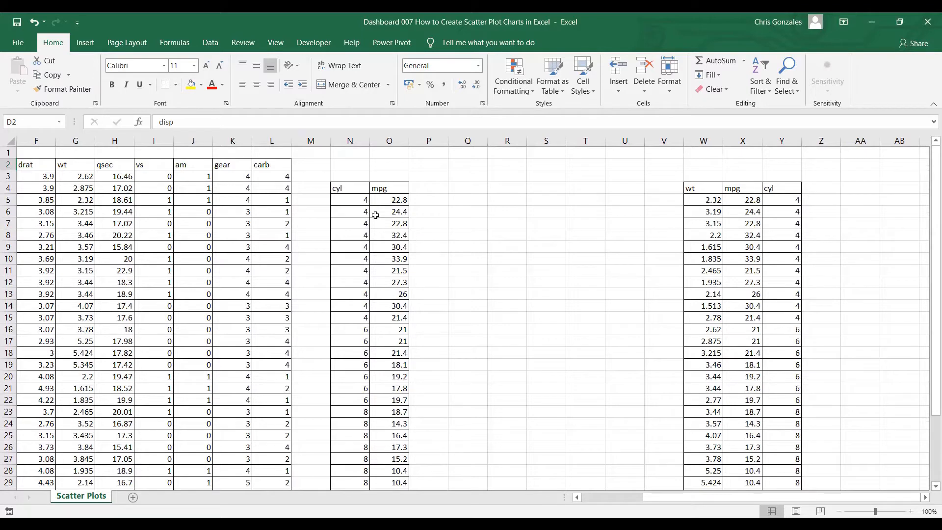
pyautogui.moveTo(350, 200); pyautogui.dragTo(390, 484)
pyautogui.scroll(-1, 510, 322)
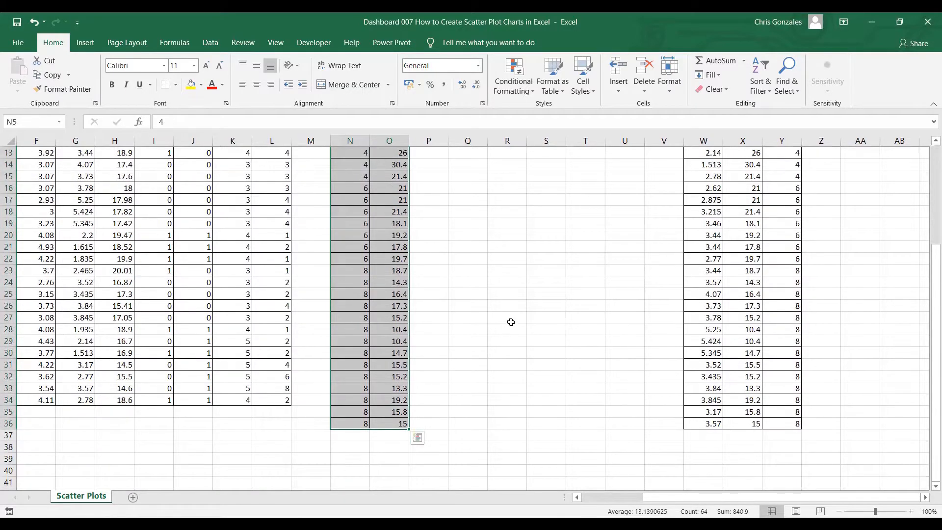
pyautogui.scroll(4, 514, 317)
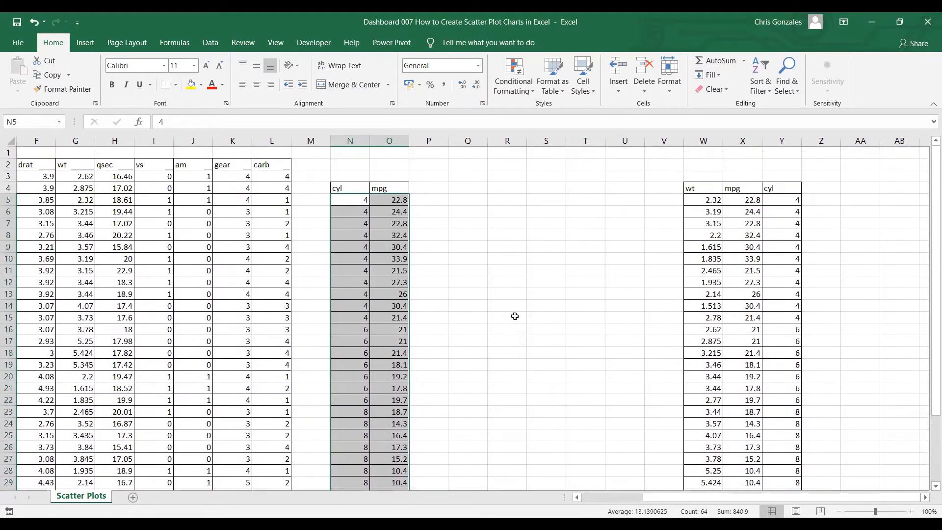
pyautogui.scroll(-5, 514, 316)
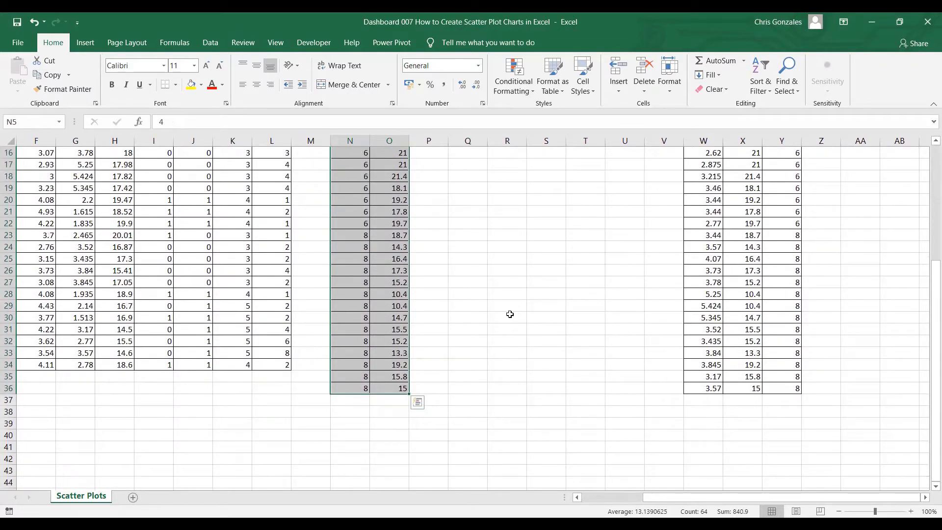
pyautogui.scroll(5, 508, 312)
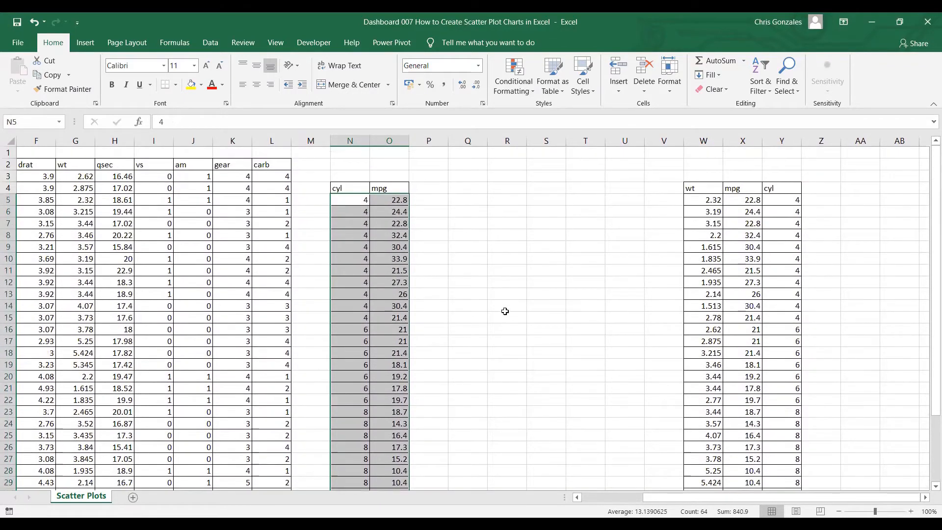
pyautogui.click(82, 44)
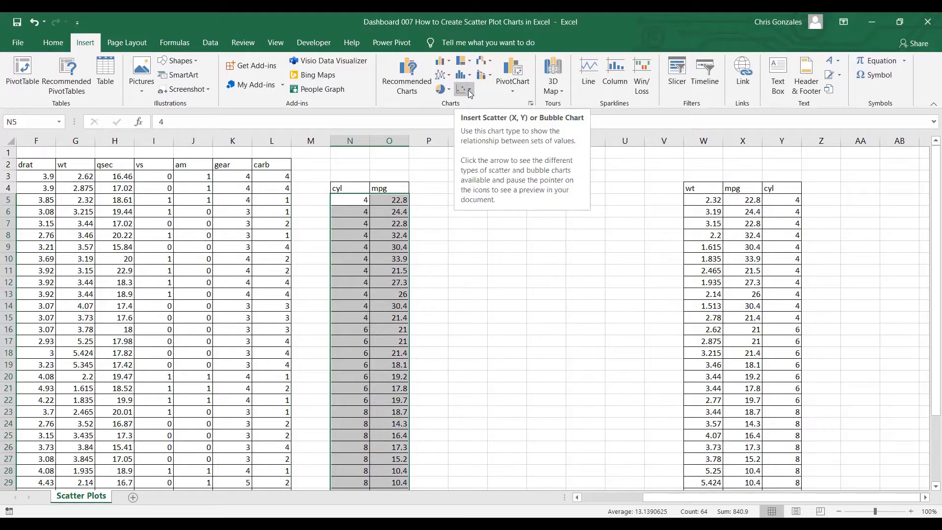
pyautogui.click(412, 88)
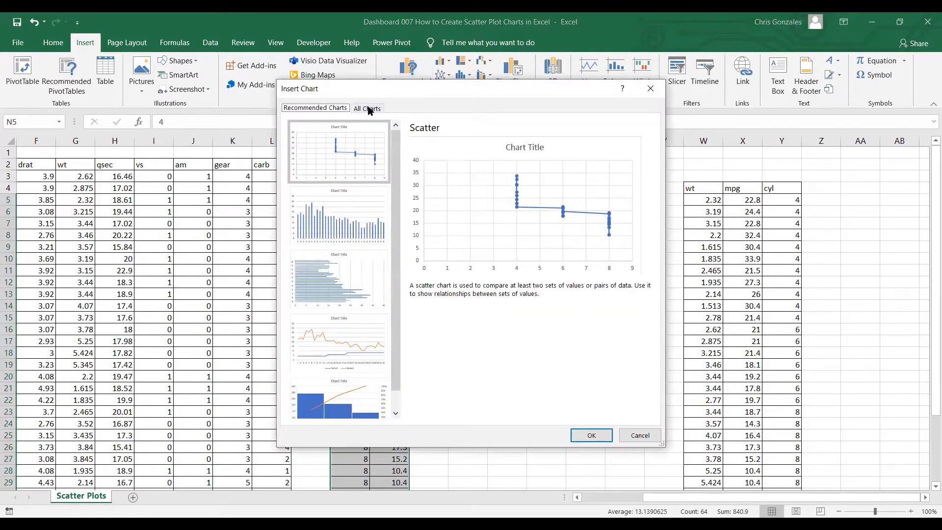
pyautogui.click(369, 109)
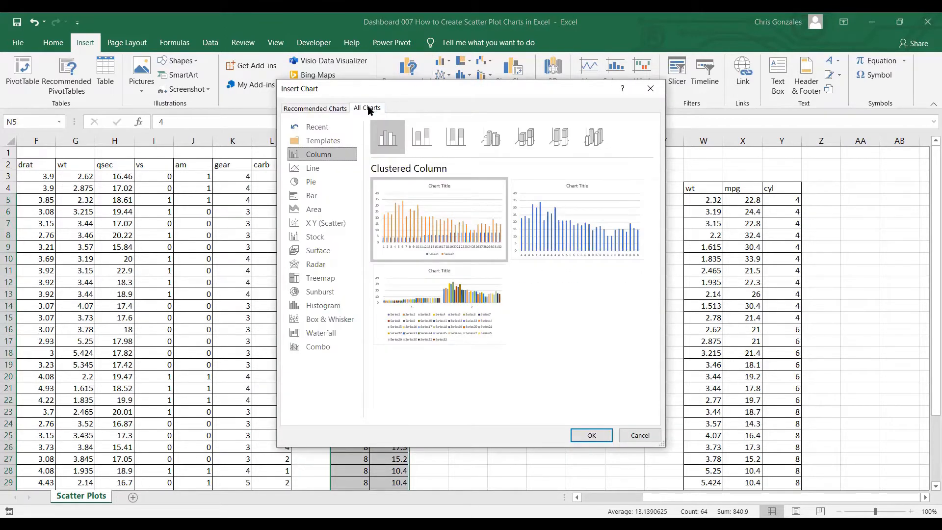
pyautogui.click(325, 227)
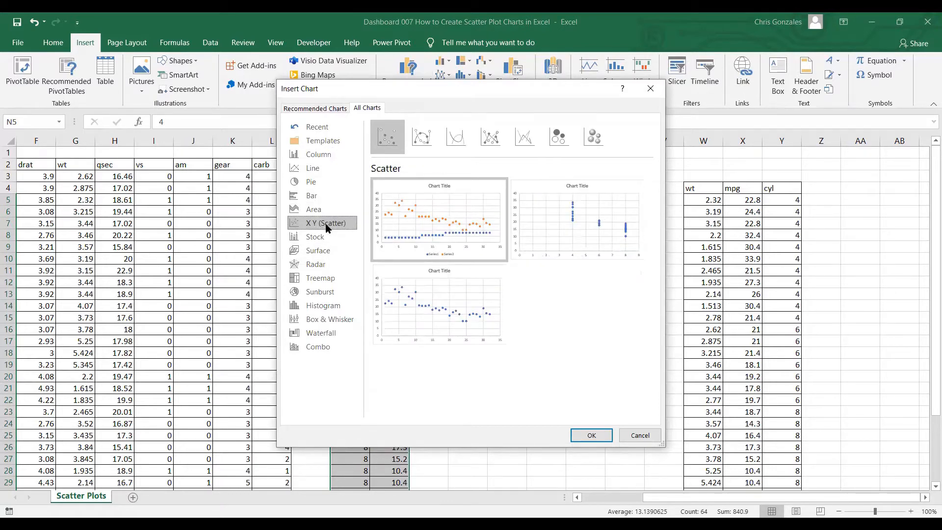
pyautogui.moveTo(564, 230)
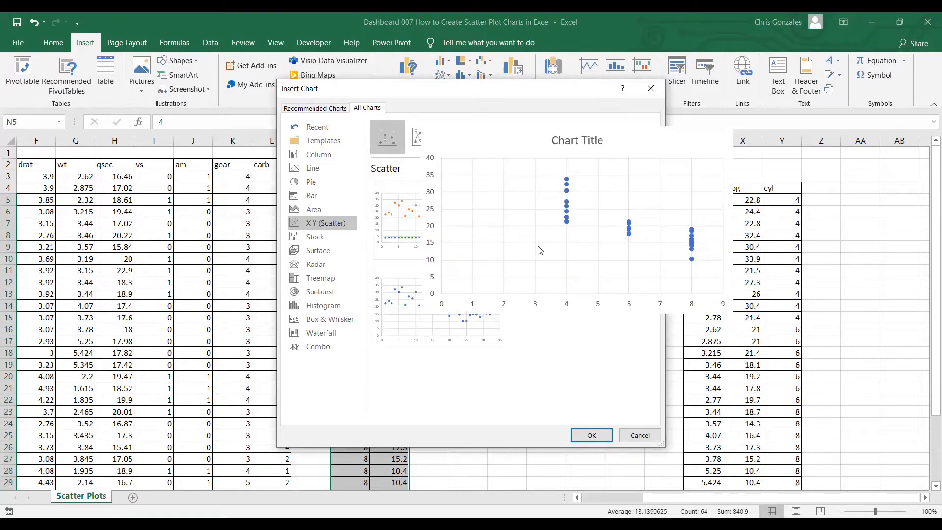
pyautogui.click(587, 427)
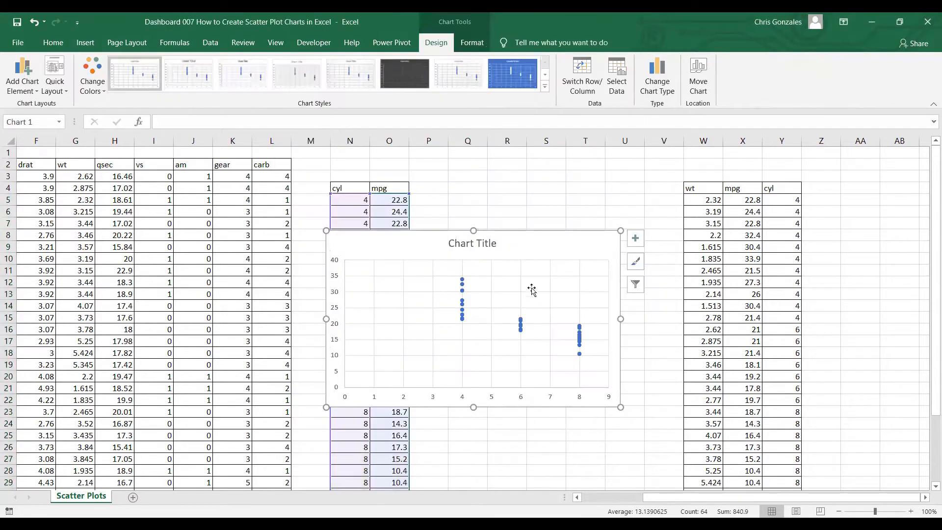
# Shrink the scatter chart and place it in the gap between the cyl/mpg table and the wt/mpg/cyl table, starting near row 5
pyautogui.moveTo(527, 246); pyautogui.dragTo(616, 207)
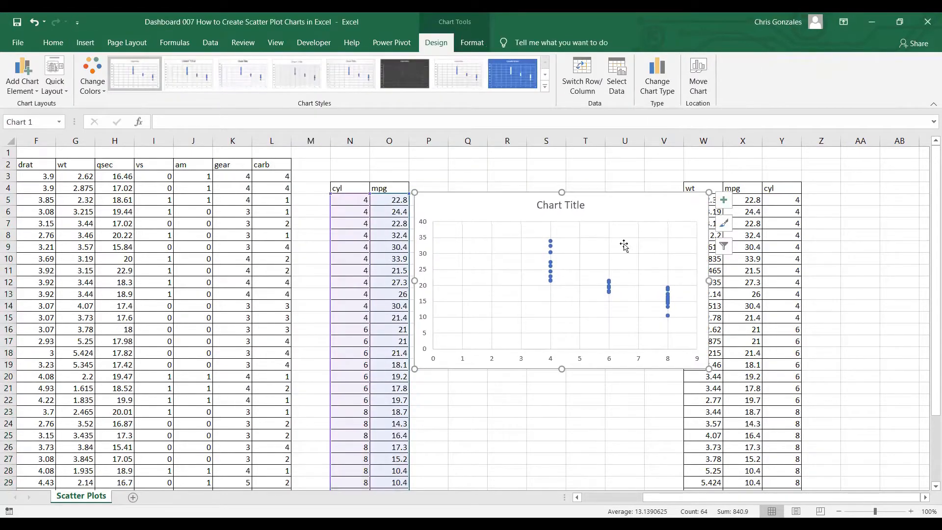
pyautogui.moveTo(708, 368); pyautogui.dragTo(648, 334)
pyautogui.moveTo(581, 207); pyautogui.dragTo(586, 206)
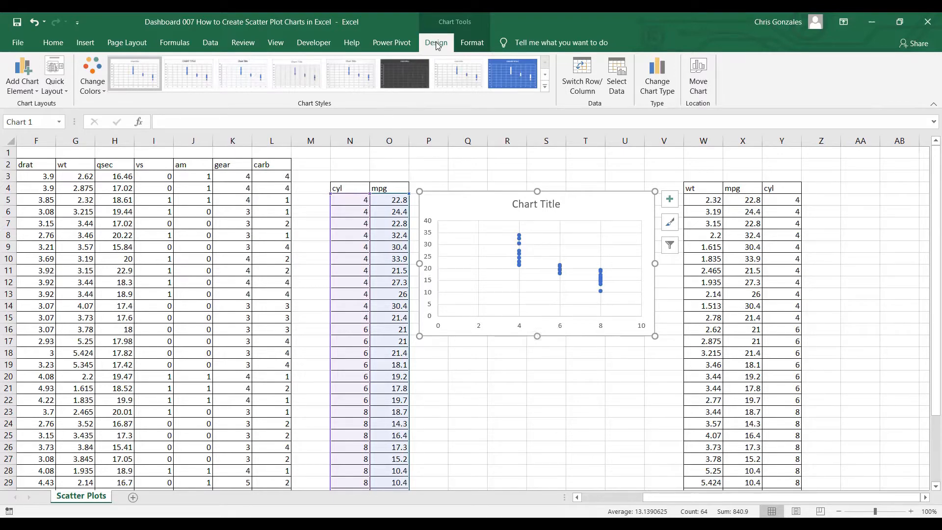
# Add primary horizontal and primary vertical axis titles to the scatter chart
pyautogui.click(23, 84)
pyautogui.moveTo(30, 119)
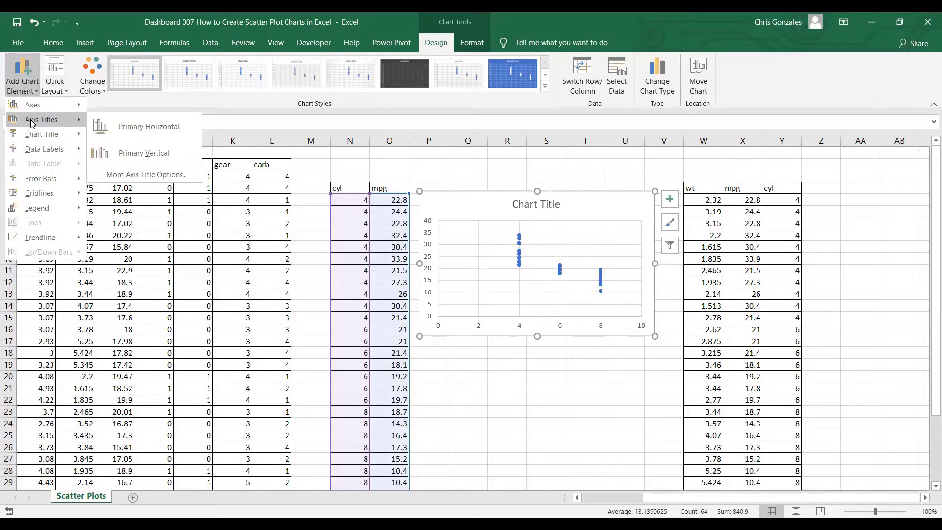
pyautogui.click(142, 128)
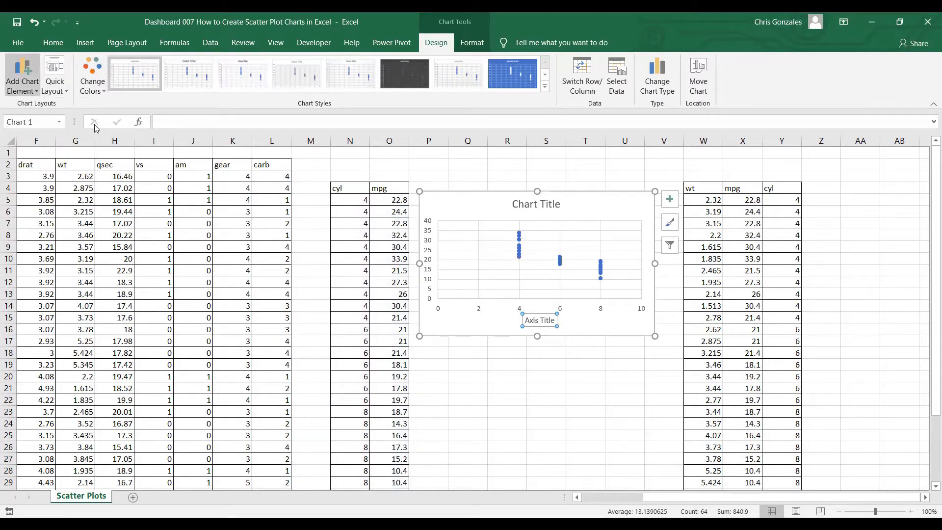
pyautogui.click(23, 83)
pyautogui.click(144, 155)
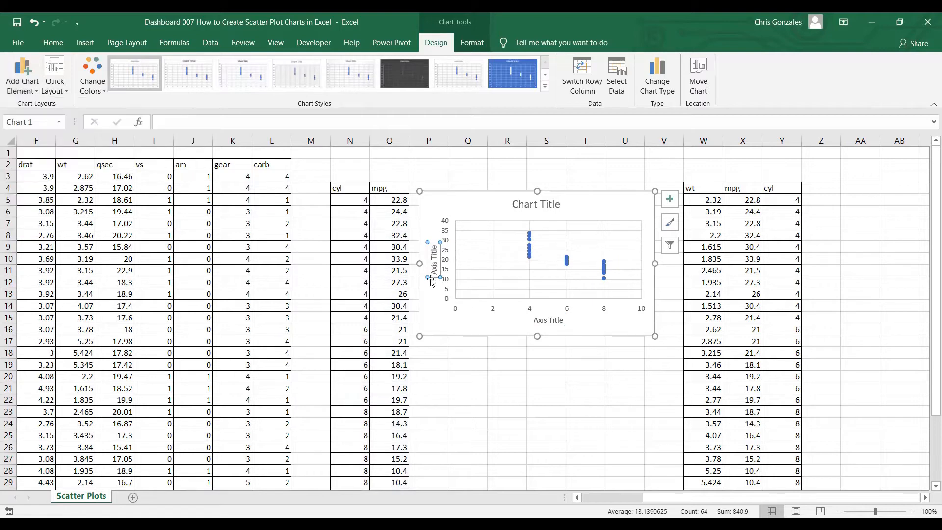
# Replace the horizontal axis title text with "CYL"
pyautogui.doubleClick(536, 321)
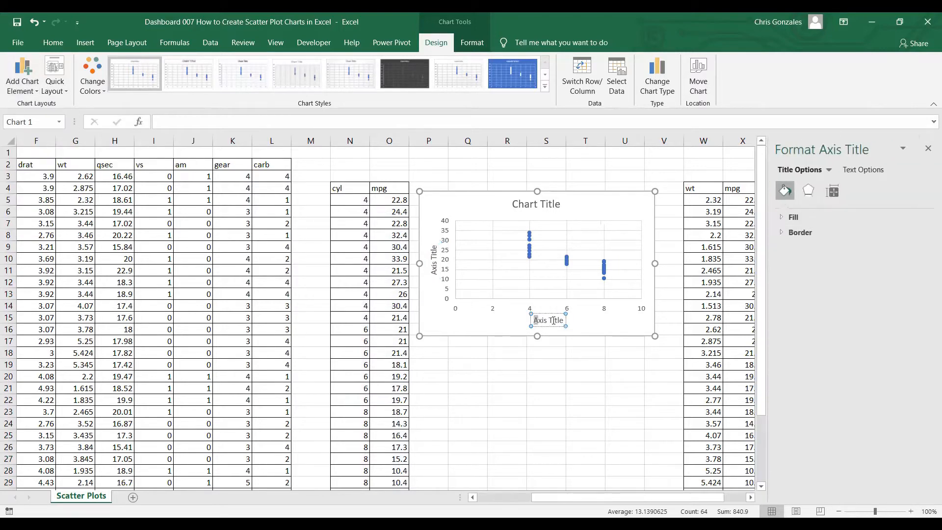
pyautogui.moveTo(535, 320); pyautogui.dragTo(566, 319)
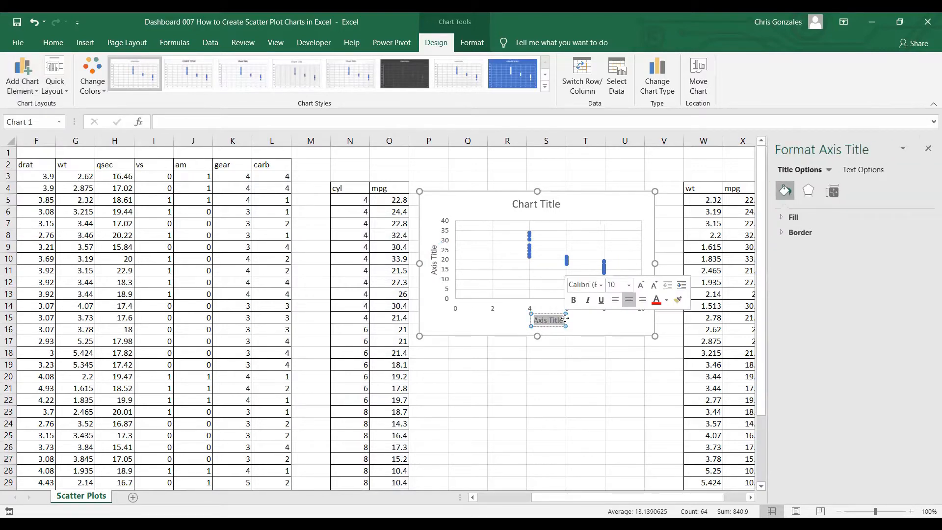
pyautogui.write('CYL')
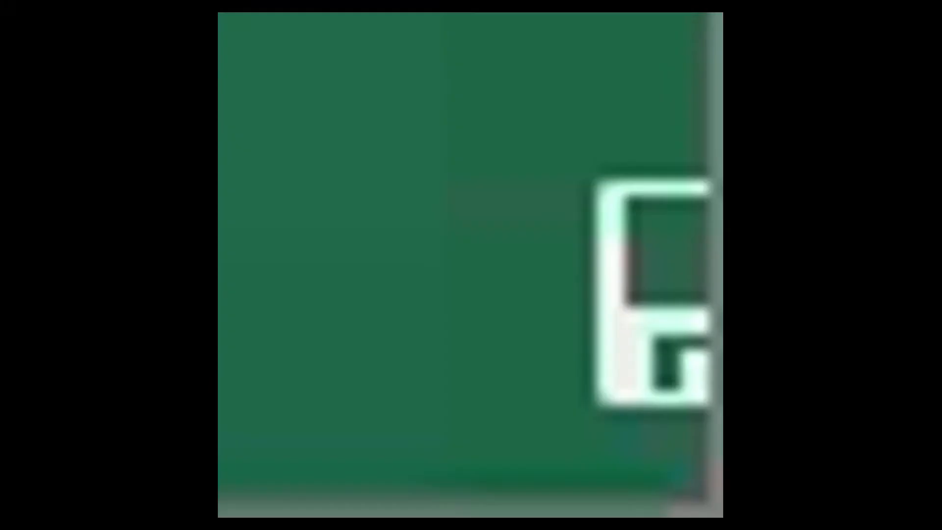
# Replace the vertical axis title text with "MPG" and deselect the chart
pyautogui.click(433, 251)
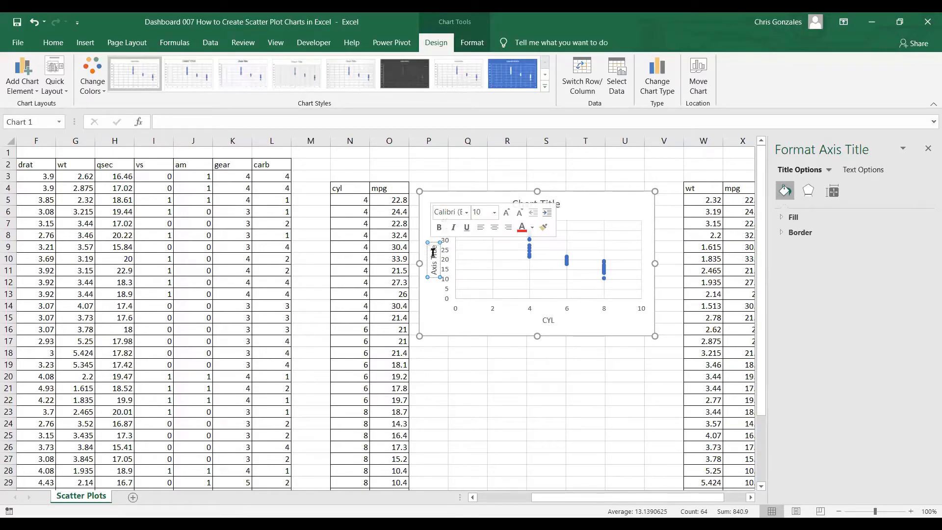
pyautogui.press('BackSpace')
pyautogui.press('BackSpace')
pyautogui.press('BackSpace')
pyautogui.press('BackSpace')
pyautogui.press('BackSpace')
pyautogui.press('BackSpace')
pyautogui.press('BackSpace')
pyautogui.press('BackSpace')
pyautogui.press('BackSpace')
pyautogui.press('BackSpace')
pyautogui.write('M')
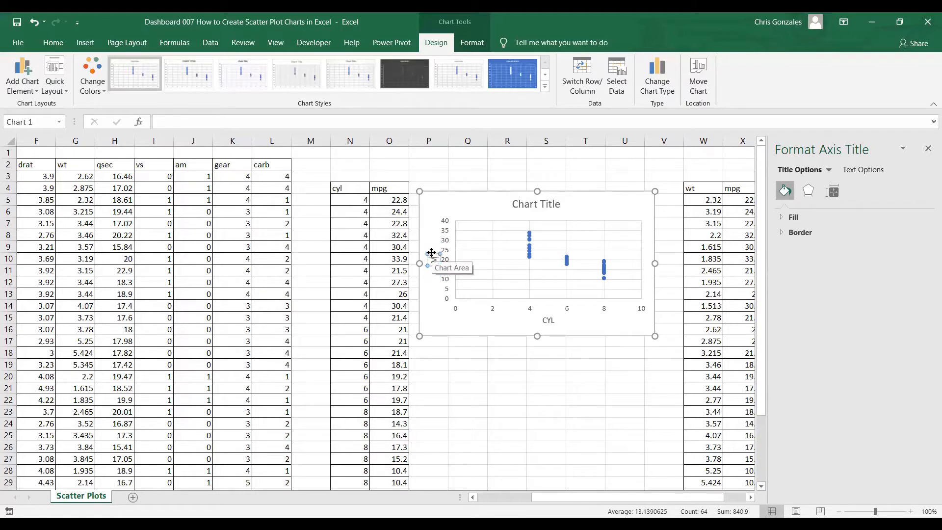
pyautogui.write('PG')
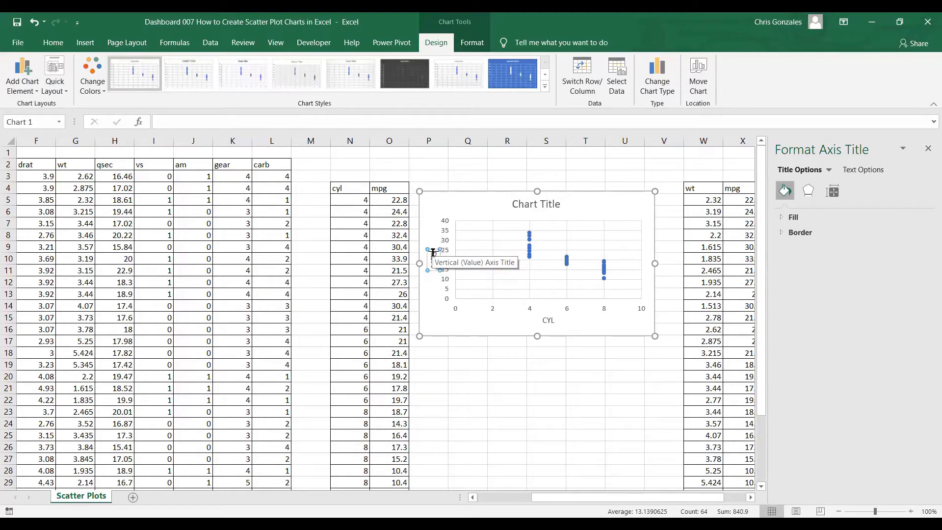
pyautogui.click(482, 353)
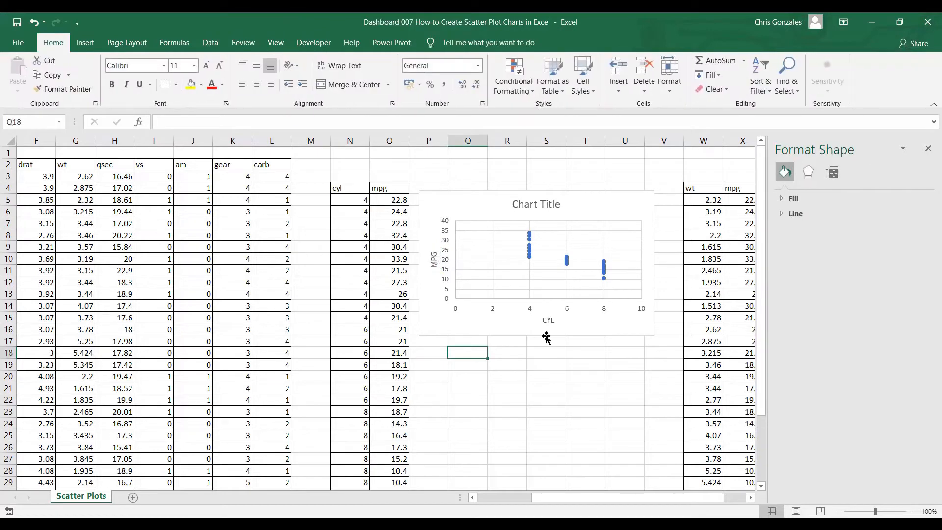
# Enlarge the chart down to about row 23 and change its title to "CYL and MPG"
pyautogui.click(598, 329)
pyautogui.moveTo(655, 336); pyautogui.dragTo(663, 411)
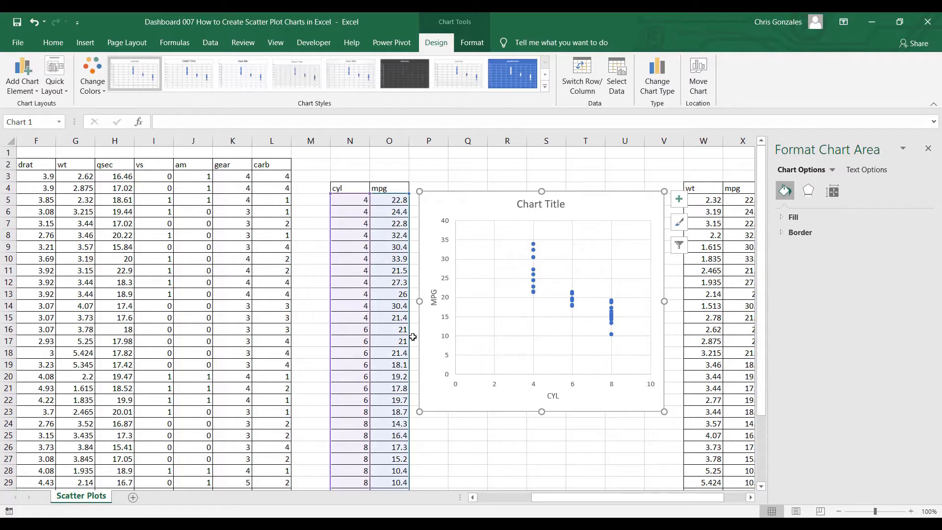
pyautogui.click(524, 203)
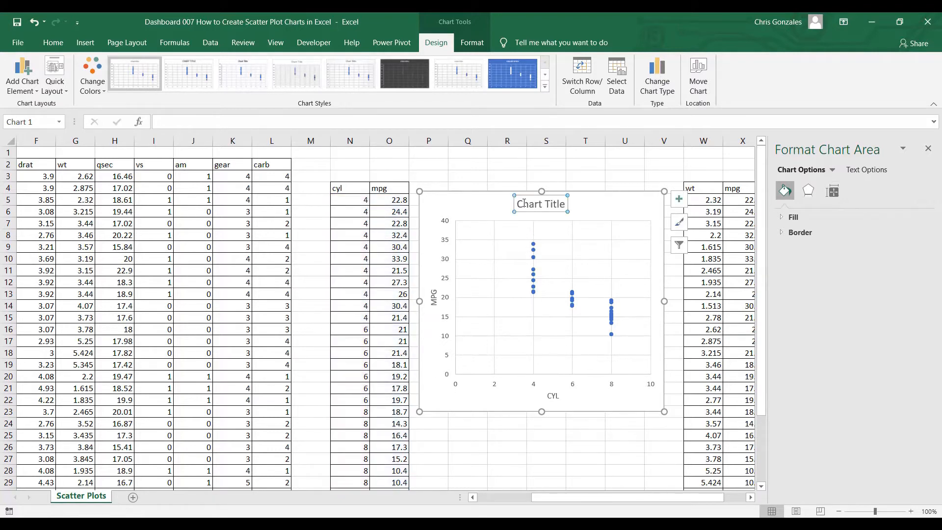
pyautogui.click(523, 203)
pyautogui.moveTo(521, 204); pyautogui.dragTo(570, 205)
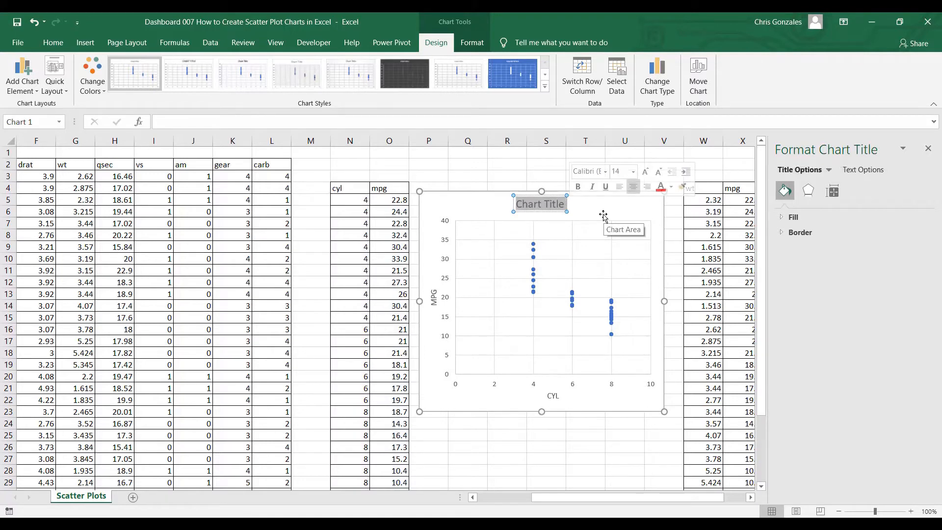
pyautogui.write('CY')
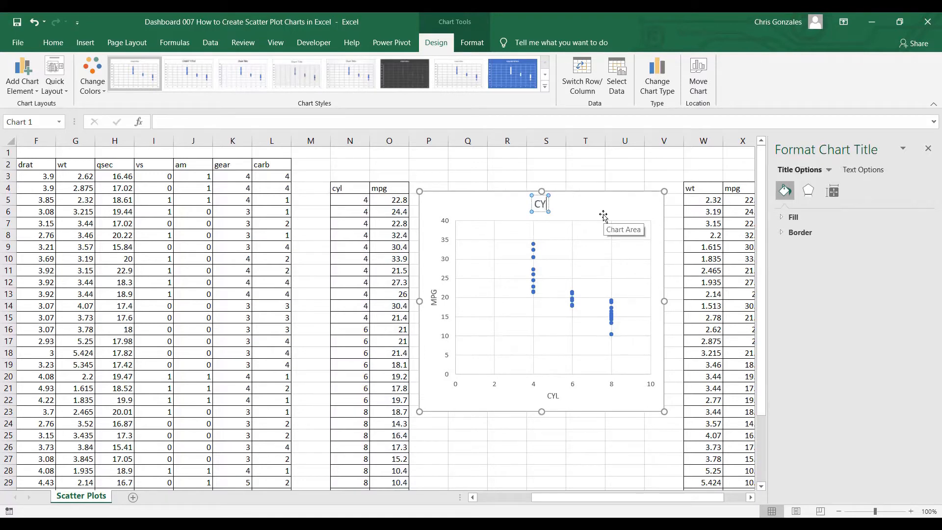
pyautogui.write('L and MPG')
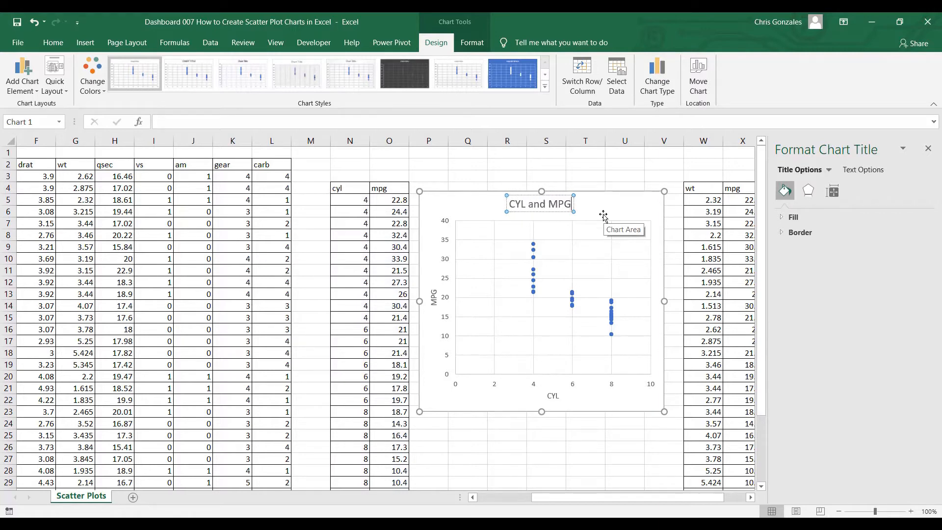
pyautogui.click(613, 414)
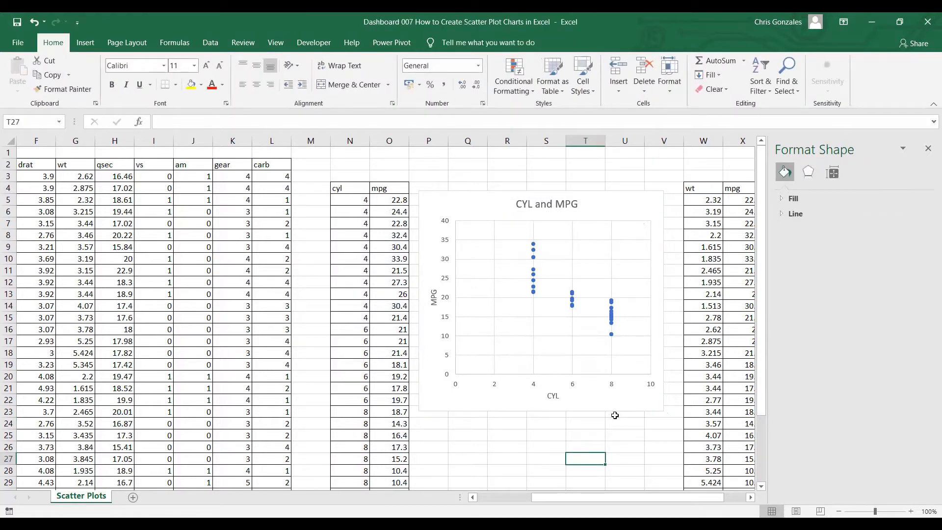
# Close the Format Shape pane to give the wt, mpg and cyl table more room
pyautogui.moveTo(684, 498); pyautogui.dragTo(706, 499)
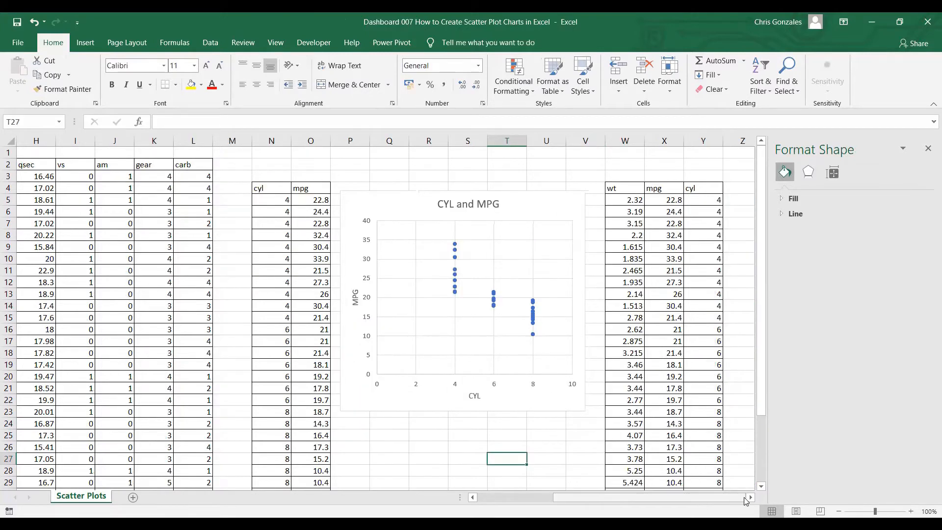
pyautogui.click(749, 498)
pyautogui.click(749, 498)
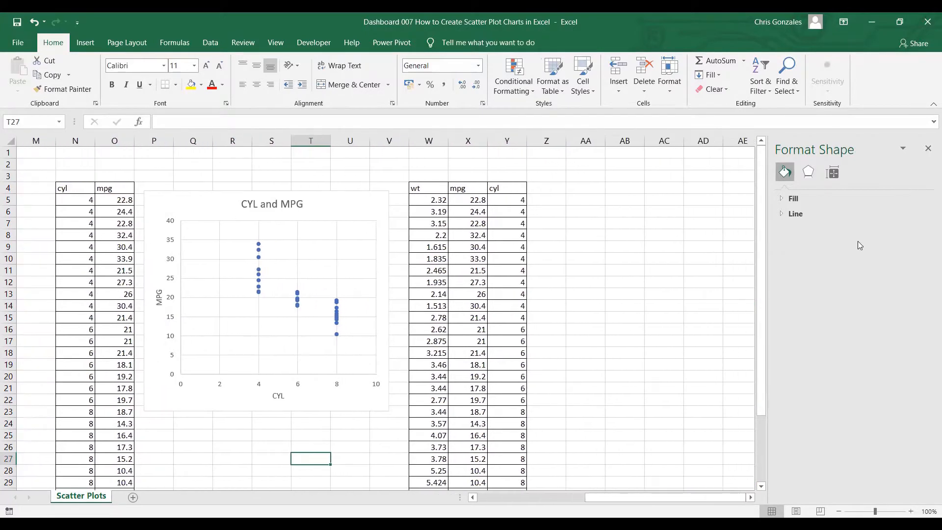
pyautogui.click(927, 149)
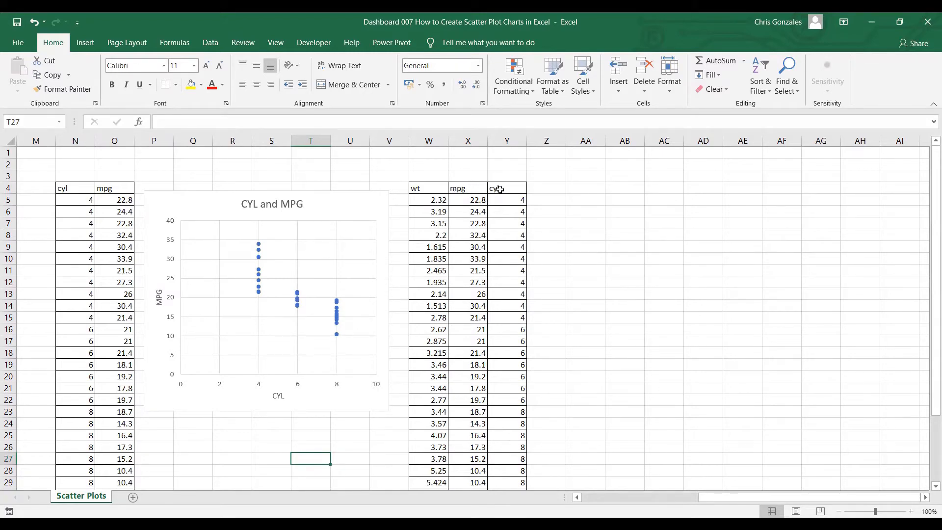
# Insert a scatter chart from the 4-cylinder wt and mpg values in W5:X15 and place it beside the table, from about column Z
pyautogui.scroll(-5, 500, 190)
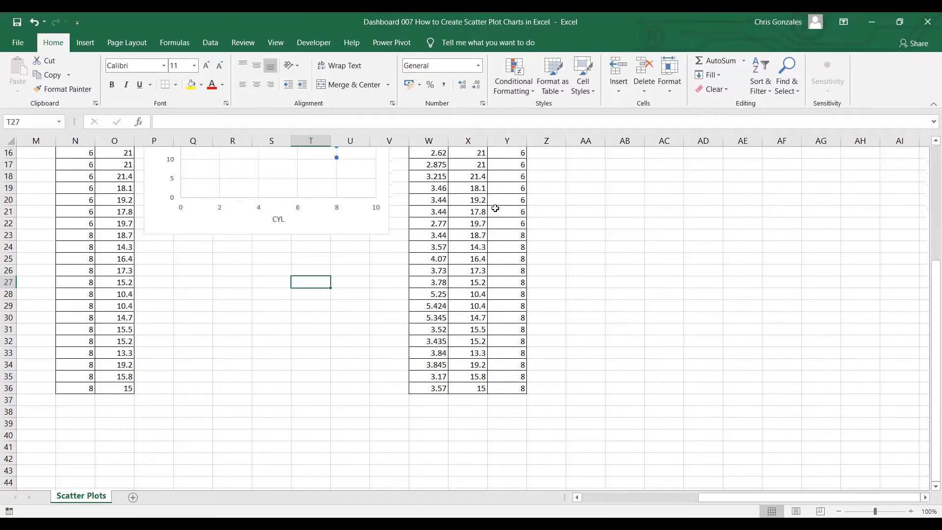
pyautogui.scroll(5, 495, 209)
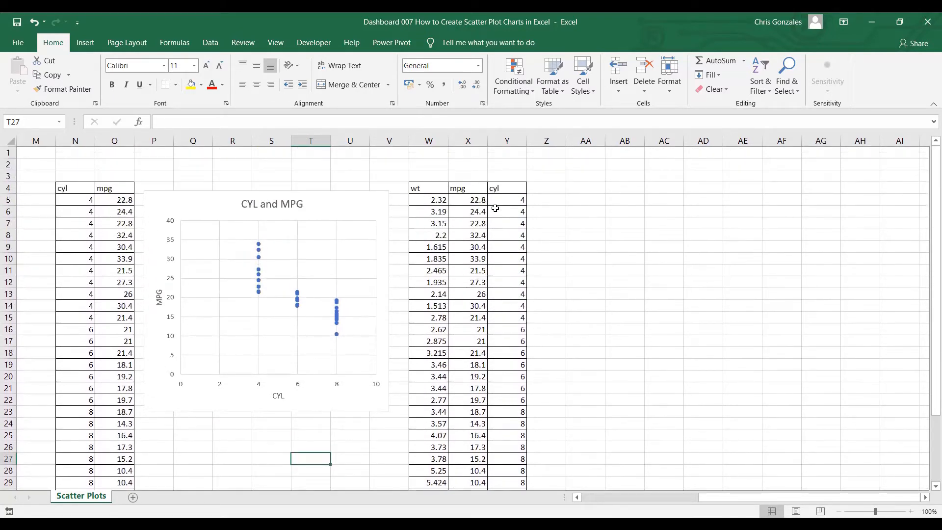
pyautogui.scroll(-2, 494, 208)
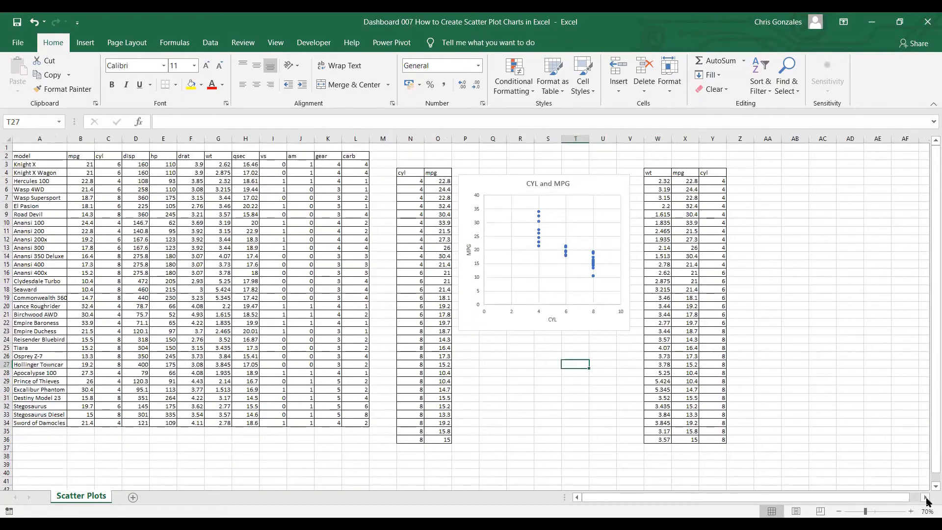
pyautogui.moveTo(926, 498); pyautogui.dragTo(926, 497)
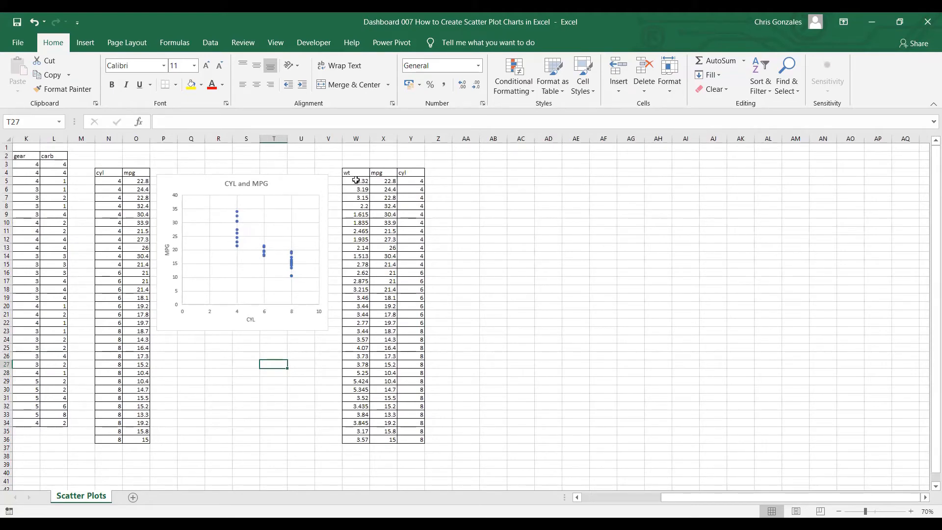
pyautogui.moveTo(356, 180); pyautogui.dragTo(385, 253)
pyautogui.moveTo(385, 262); pyautogui.dragTo(385, 263)
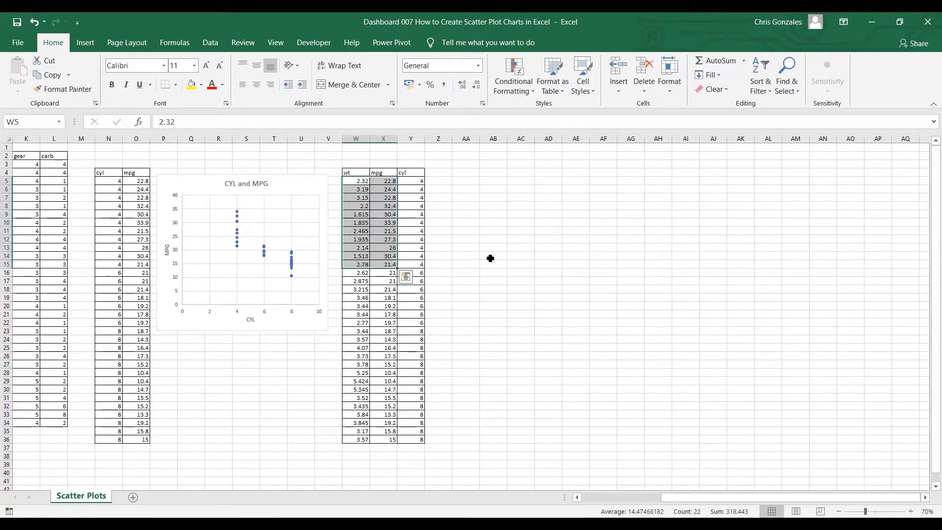
pyautogui.scroll(1, 534, 267)
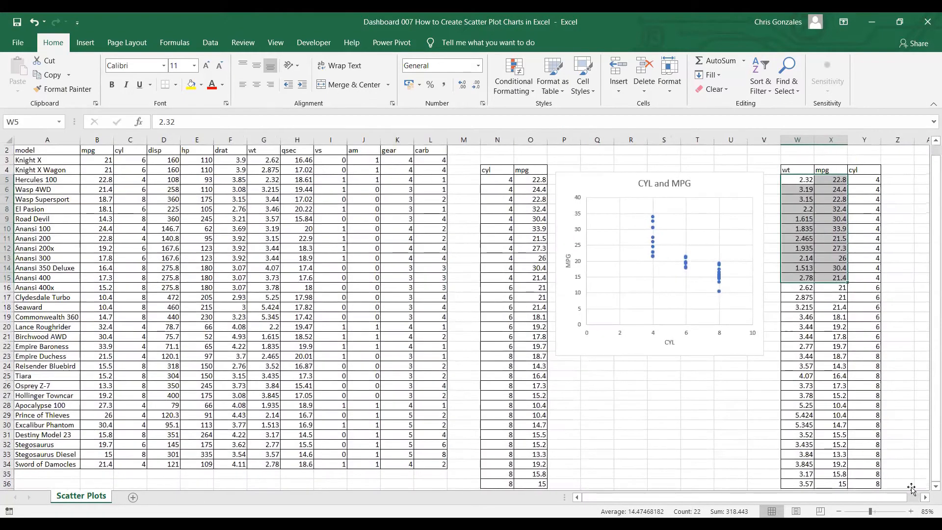
pyautogui.hotkey('ctrl', 'q')
pyautogui.hscroll(5, 515, 199)
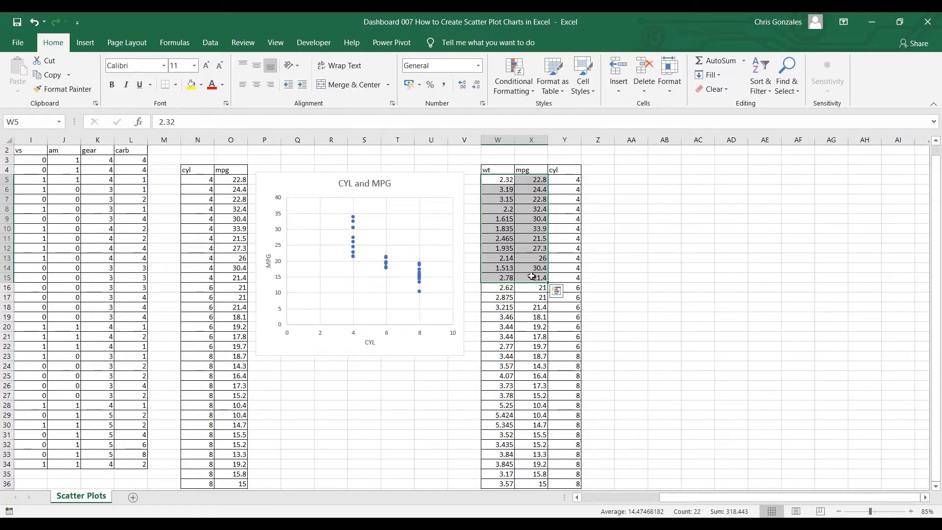
pyautogui.click(79, 44)
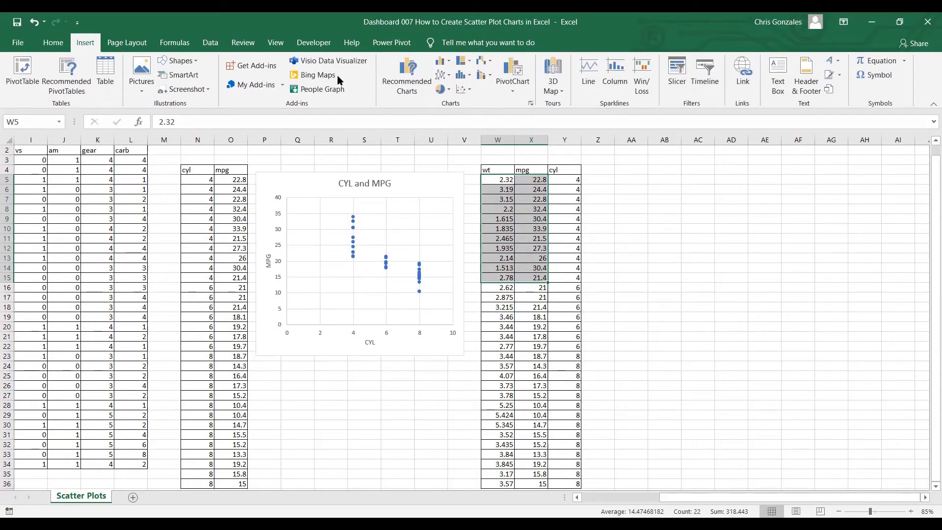
pyautogui.click(465, 90)
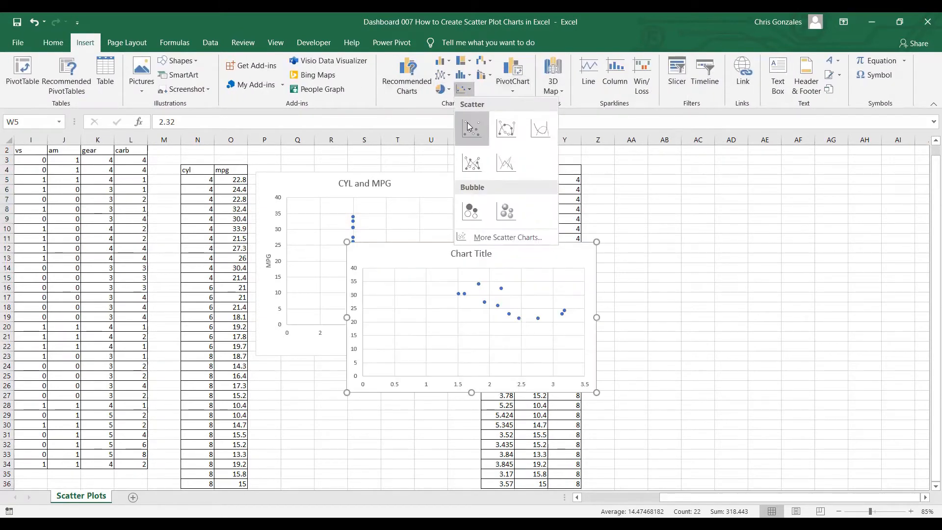
pyautogui.click(468, 123)
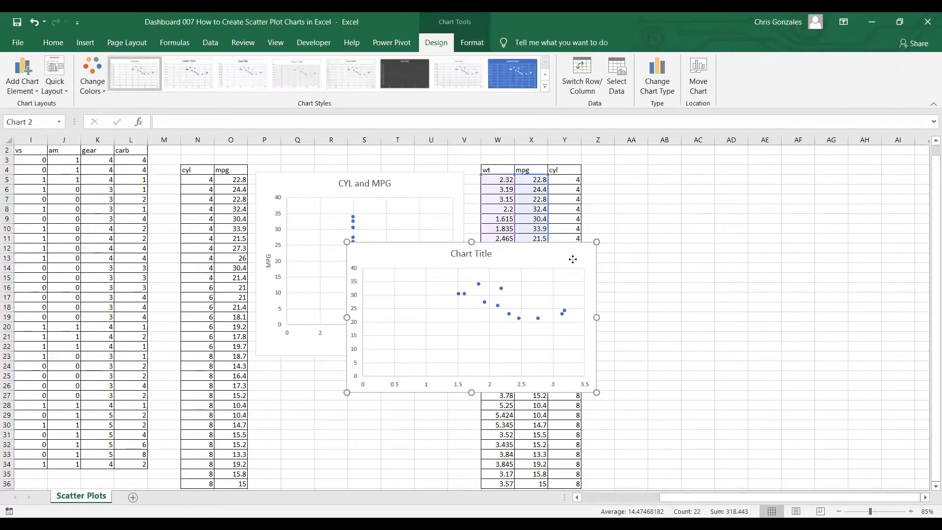
pyautogui.moveTo(523, 257); pyautogui.dragTo(779, 207)
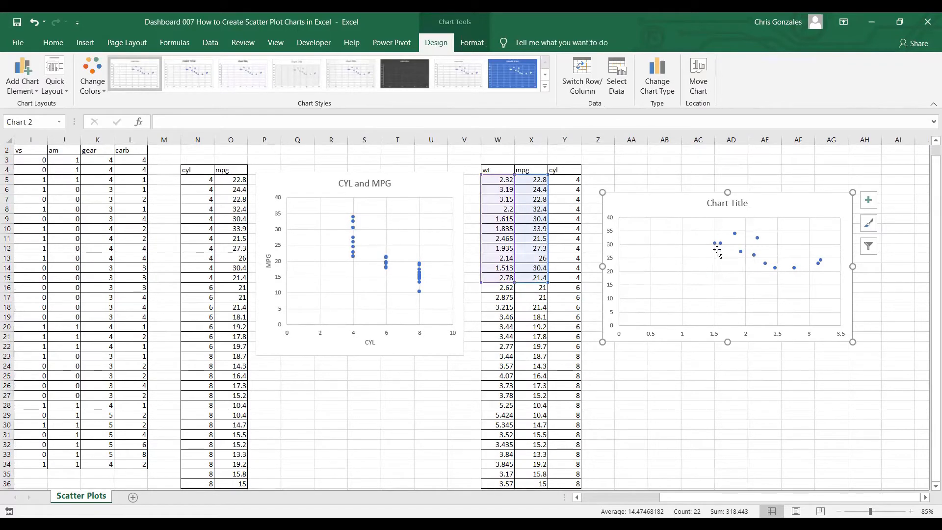
# Add a data series named 6 to the new chart with X values from W16:W22
pyautogui.rightClick(773, 207)
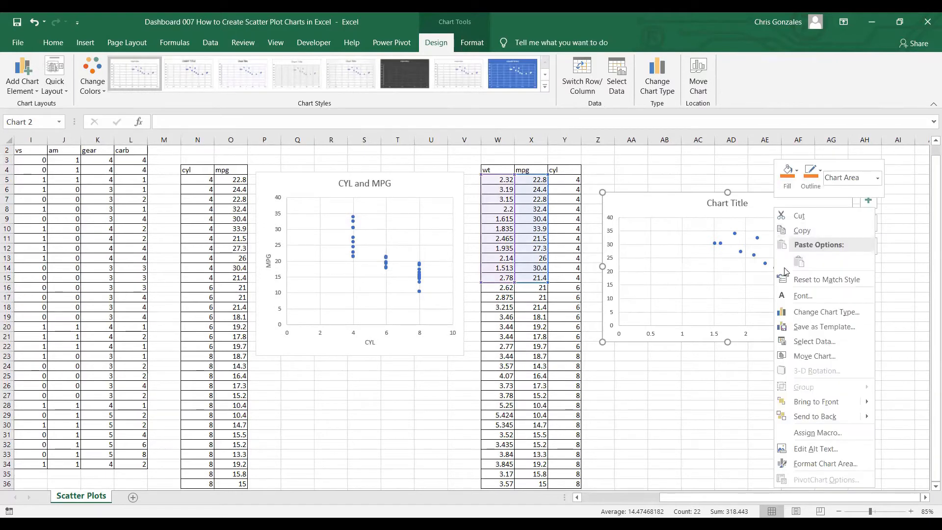
pyautogui.click(808, 342)
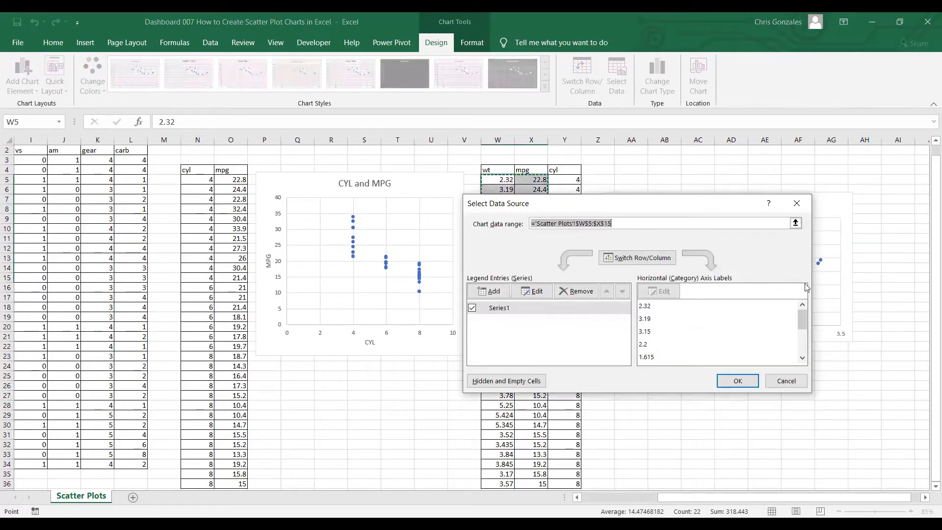
pyautogui.moveTo(675, 203); pyautogui.dragTo(806, 288)
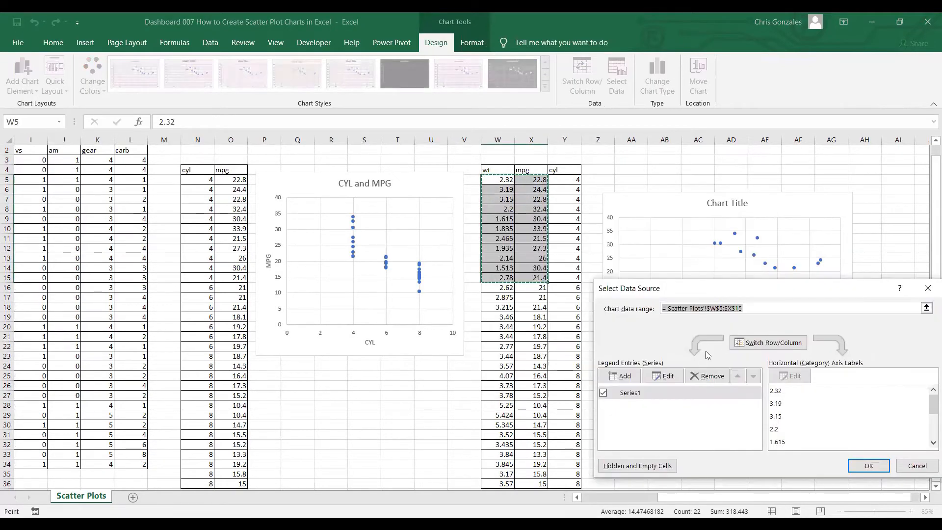
pyautogui.click(621, 376)
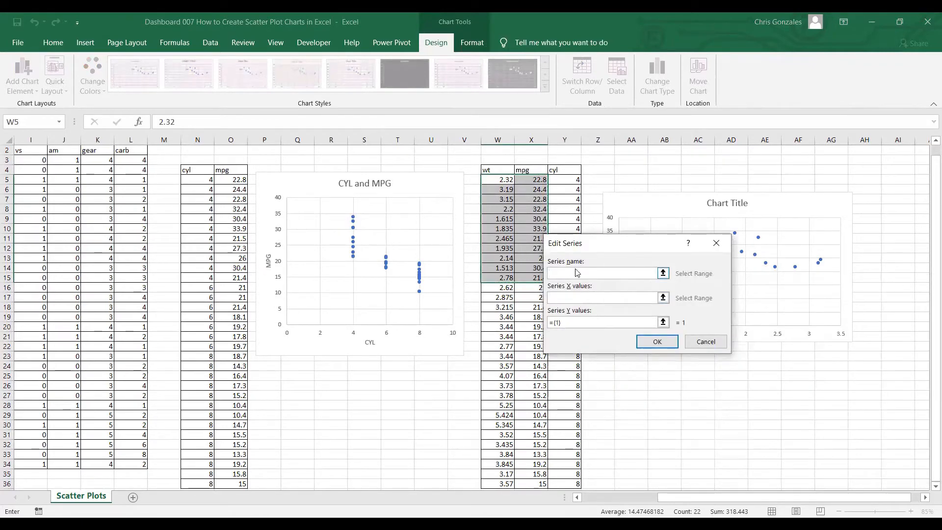
pyautogui.write('6')
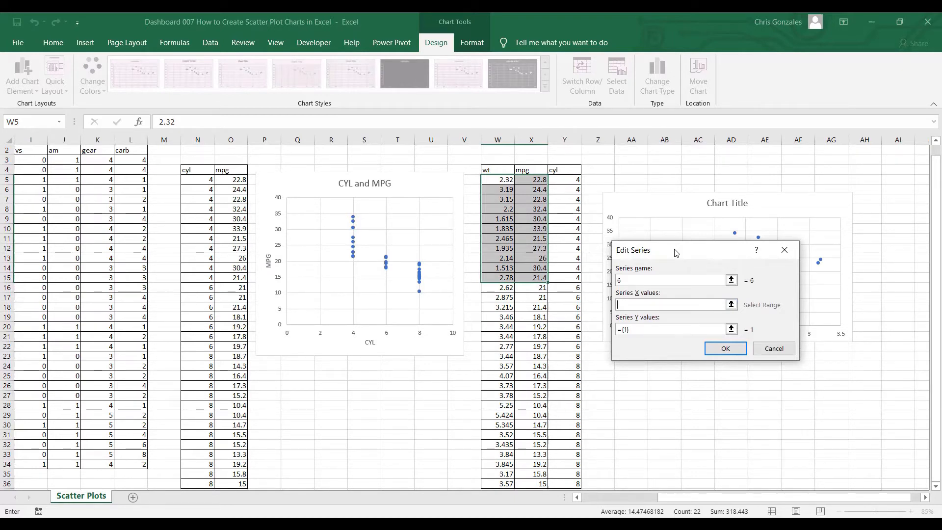
pyautogui.moveTo(674, 252); pyautogui.dragTo(676, 297)
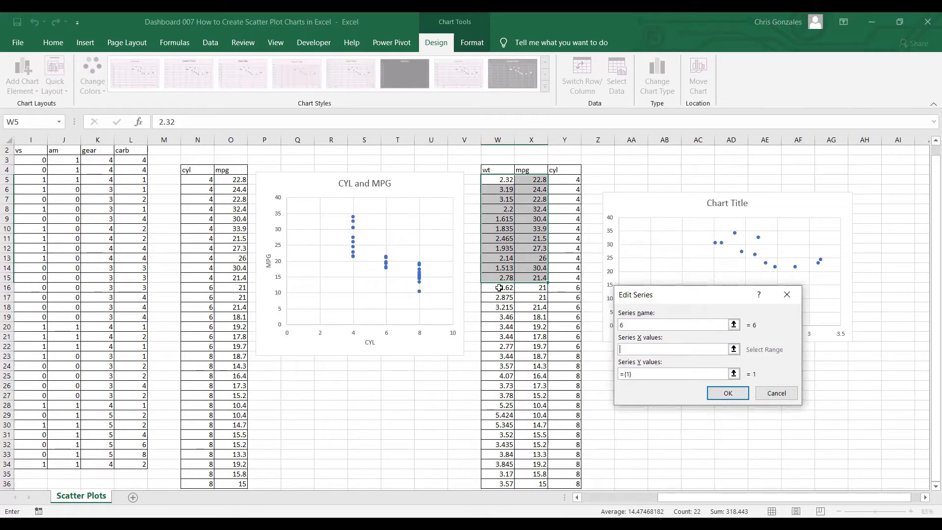
pyautogui.click(498, 287)
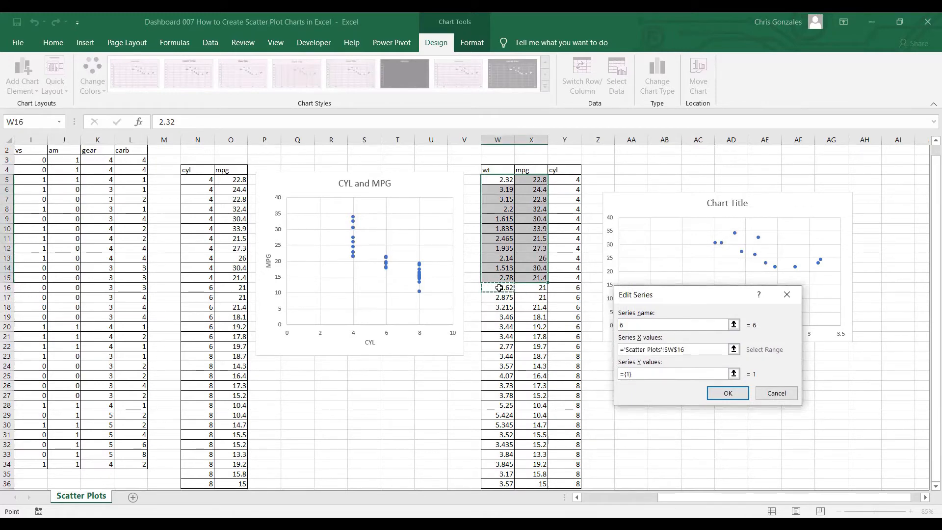
pyautogui.keyDown('shift'); pyautogui.click(504, 342); pyautogui.keyUp('shift')
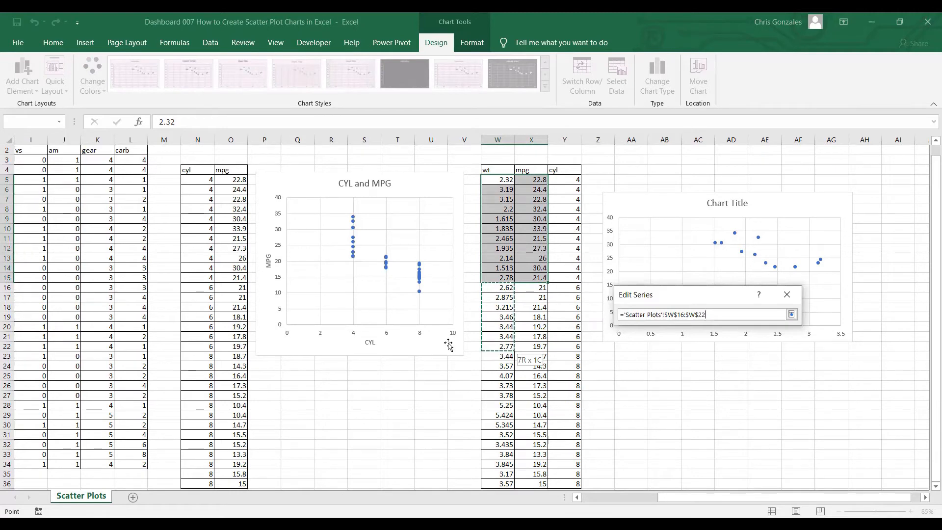
pyautogui.press('Return')
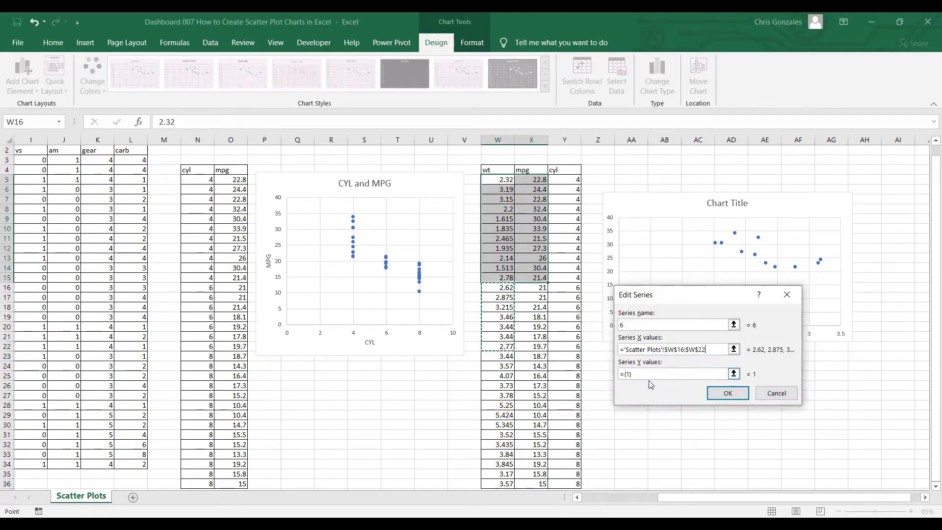
# Try to set the Y values of series 6 to X16:X22 on top of the default ={1} entry
pyautogui.click(635, 373)
pyautogui.moveTo(635, 372); pyautogui.dragTo(609, 375)
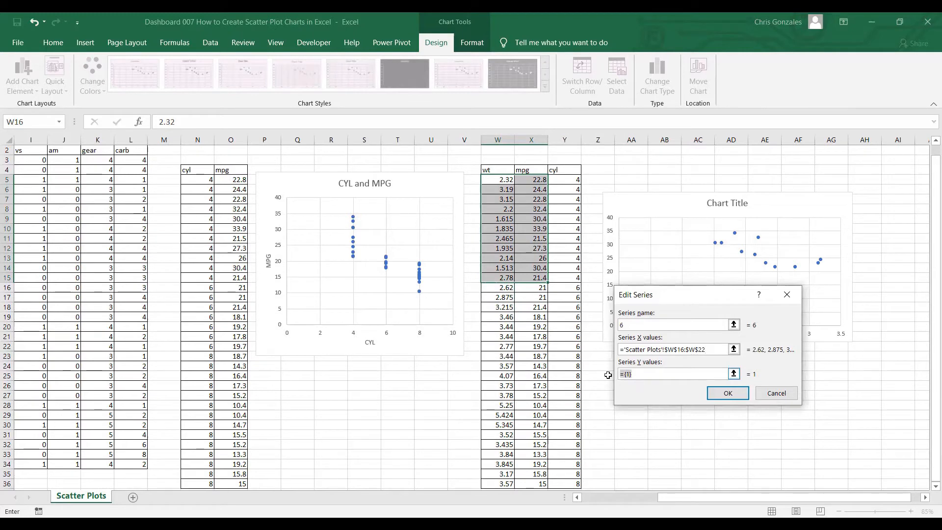
pyautogui.click(534, 288)
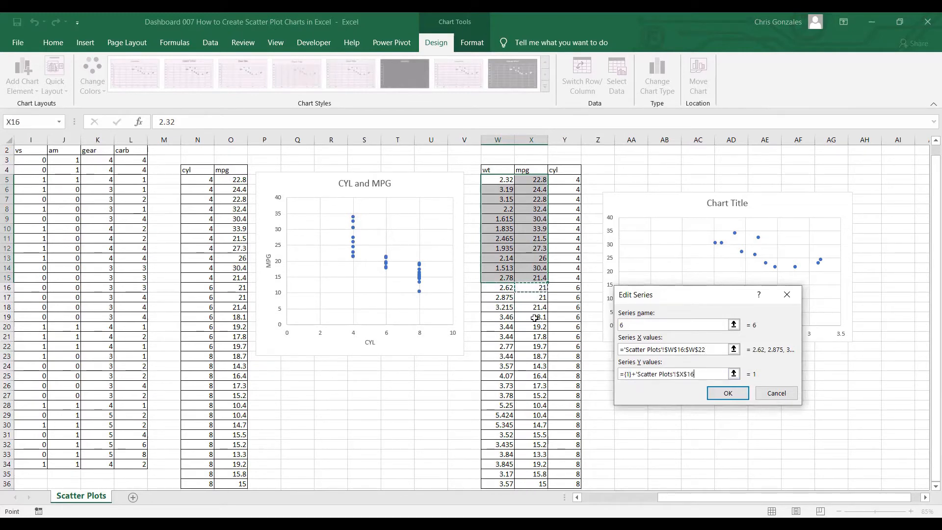
pyautogui.moveTo(534, 327); pyautogui.dragTo(535, 346)
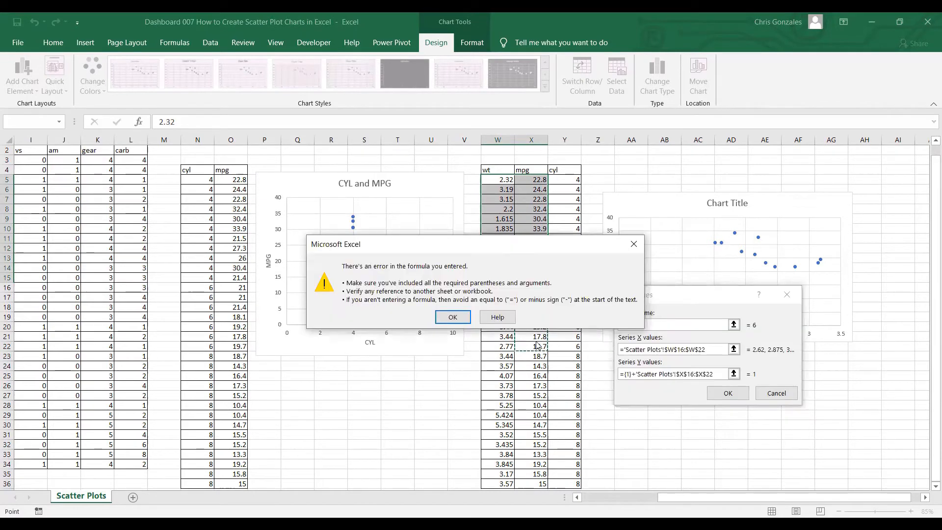
pyautogui.click(462, 318)
# Replace the Y values of series 6 with X16:X22 and accept the series
pyautogui.click(530, 288)
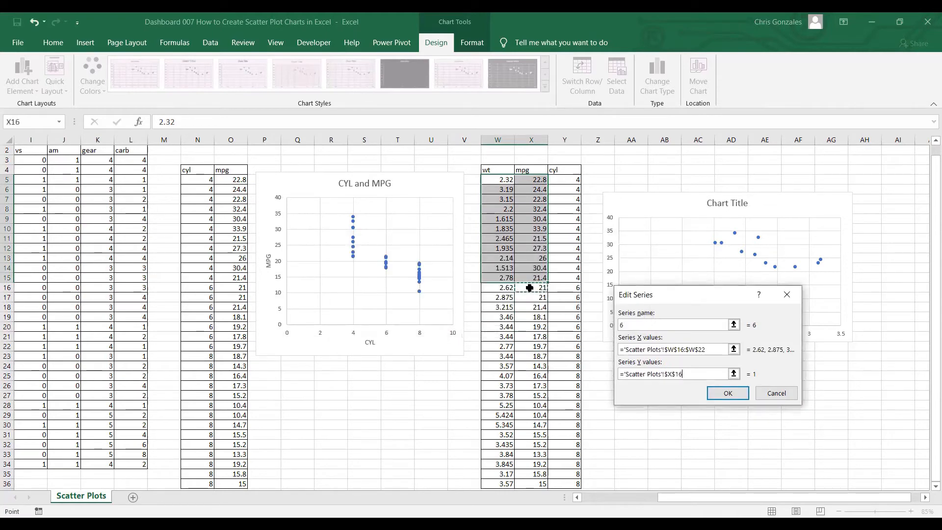
pyautogui.moveTo(529, 313); pyautogui.dragTo(535, 346)
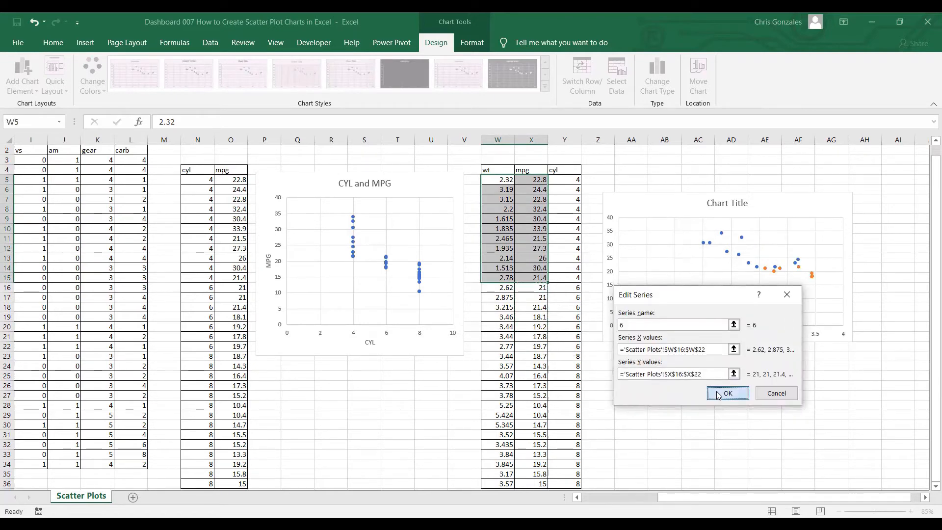
pyautogui.click(740, 393)
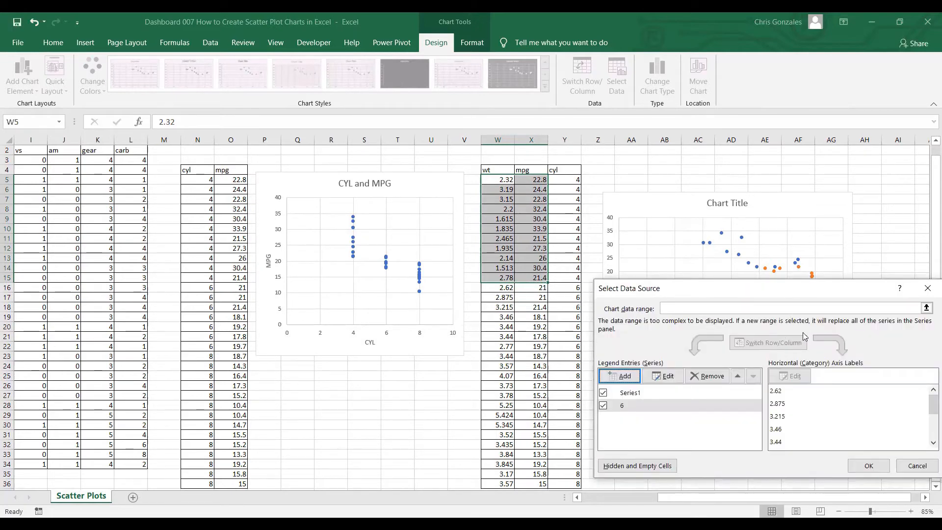
# Rename the chart's first data series, Series1, as 4
pyautogui.moveTo(803, 287); pyautogui.dragTo(805, 352)
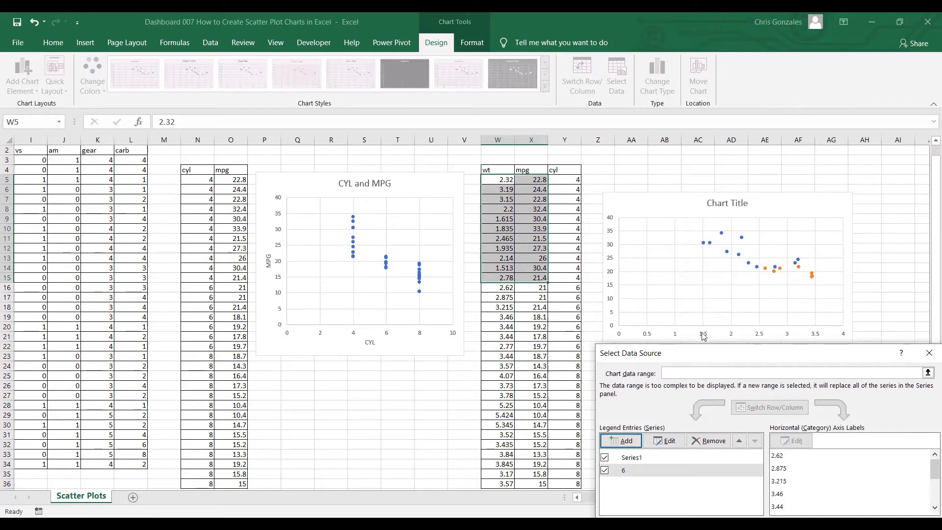
pyautogui.moveTo(704, 336); pyautogui.dragTo(706, 276)
pyautogui.click(641, 382)
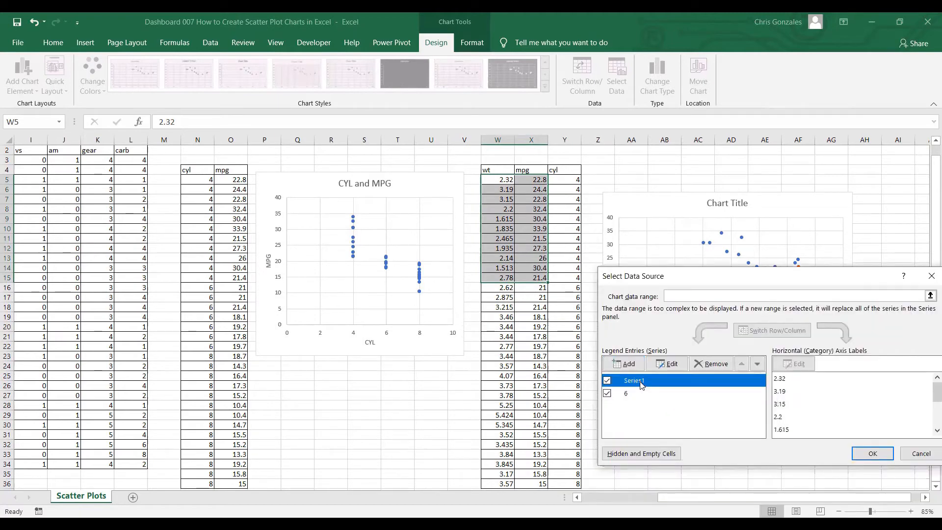
pyautogui.click(667, 368)
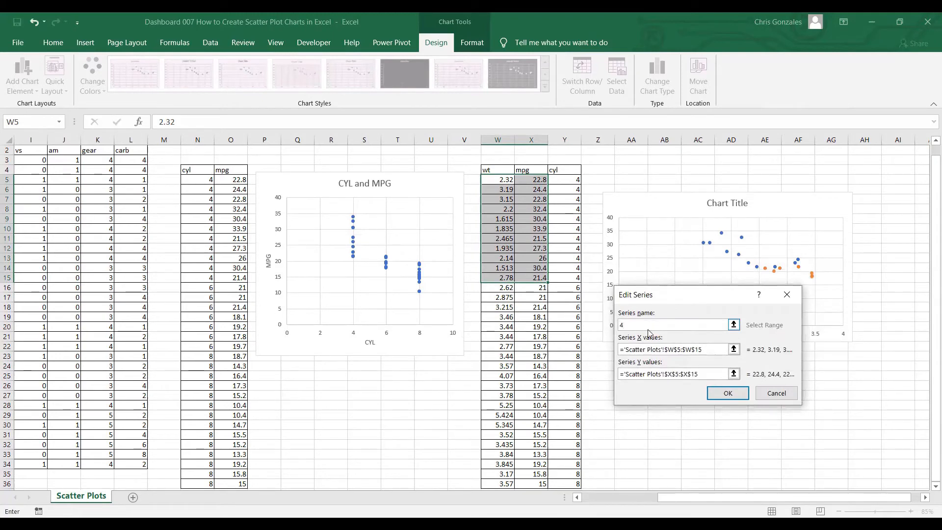
pyautogui.click(717, 394)
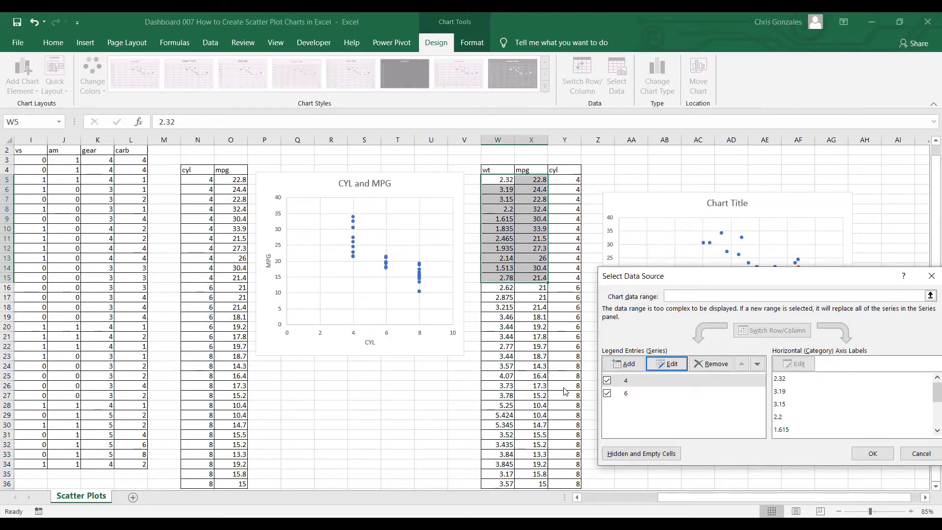
# Add a data series named 8 to the WT versus MPG chart with X values from W23:W36
pyautogui.click(627, 365)
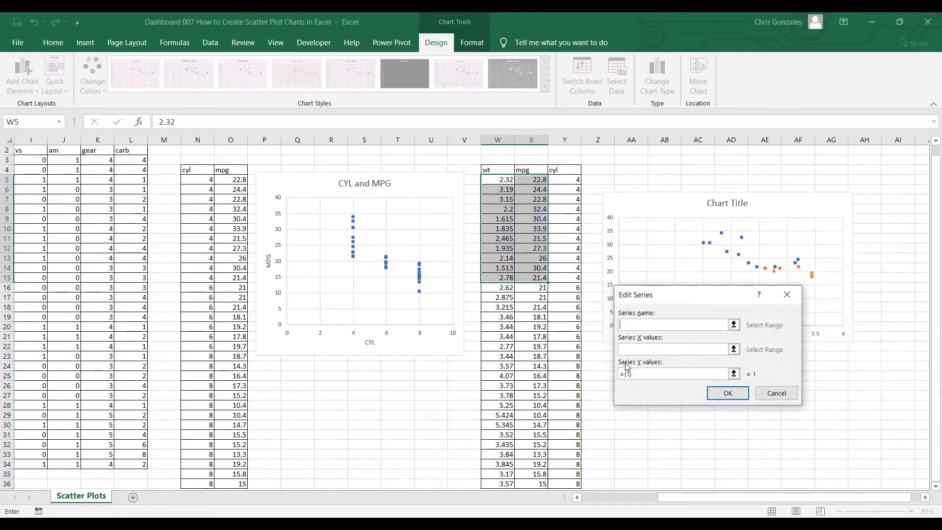
pyautogui.click(654, 350)
pyautogui.scroll(-1, 551, 371)
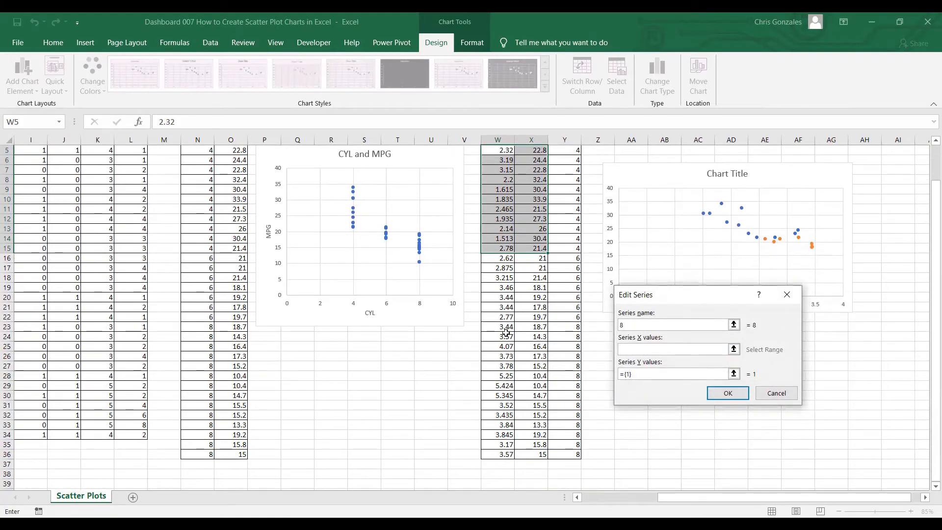
pyautogui.click(502, 327)
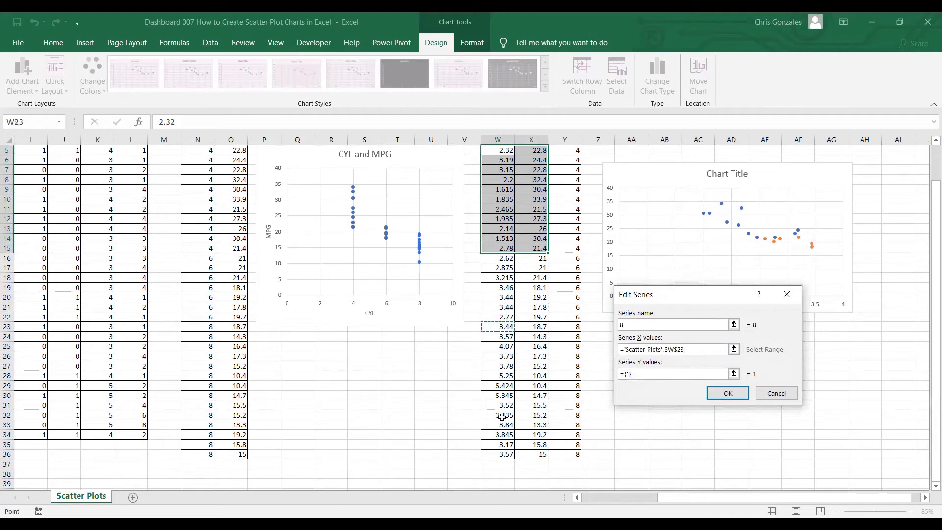
pyautogui.hotkey('ctrl', 'shift', 'Down')
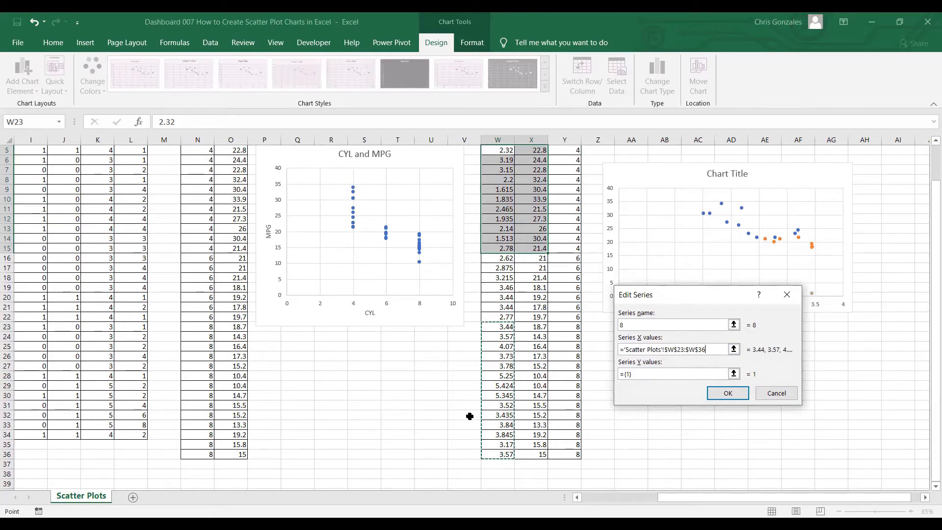
# Set the Y values of series 8 to X23:X36 and accept the series and the chart's data source changes
pyautogui.press('Tab')
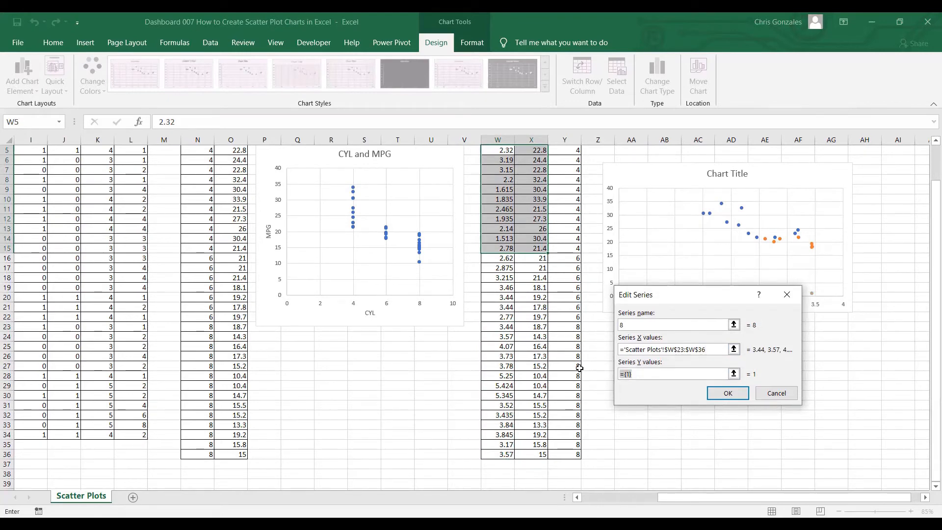
pyautogui.press('BackSpace')
pyautogui.click(536, 325)
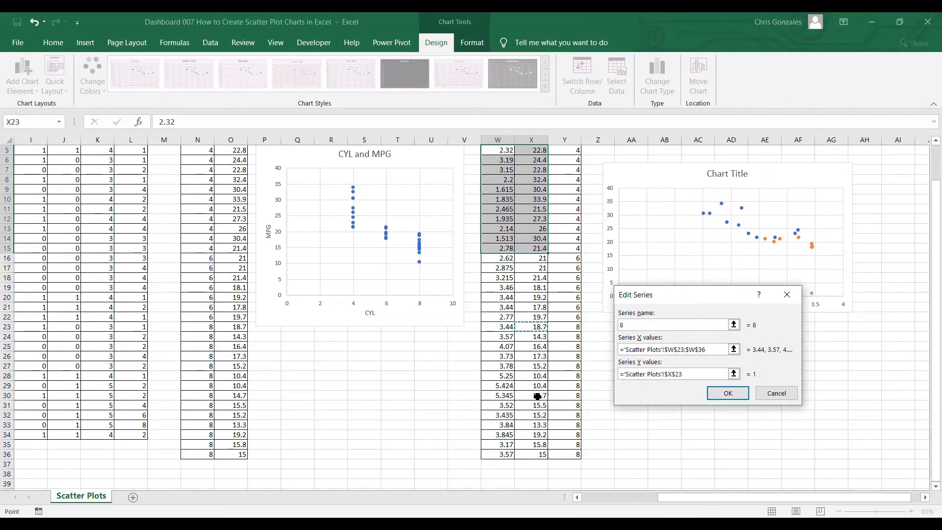
pyautogui.hotkey('ctrl', 'shift', 'Down')
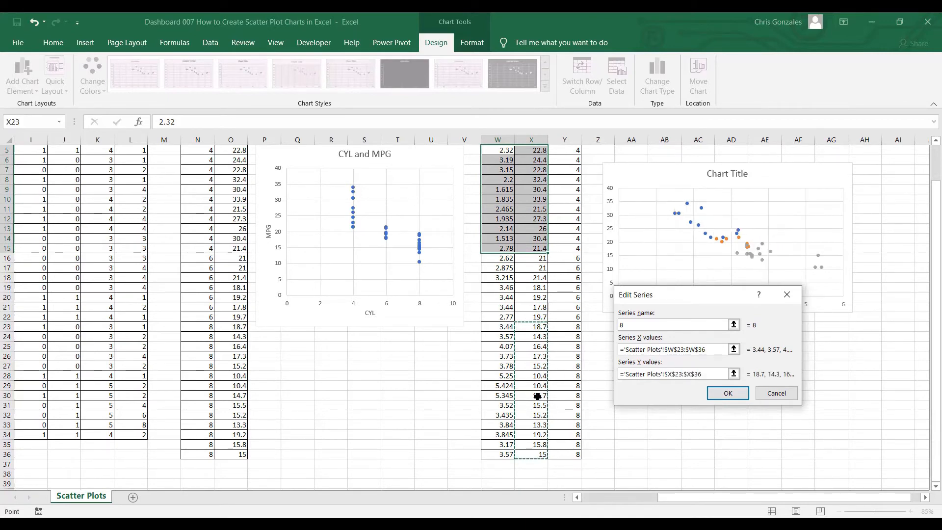
pyautogui.click(726, 395)
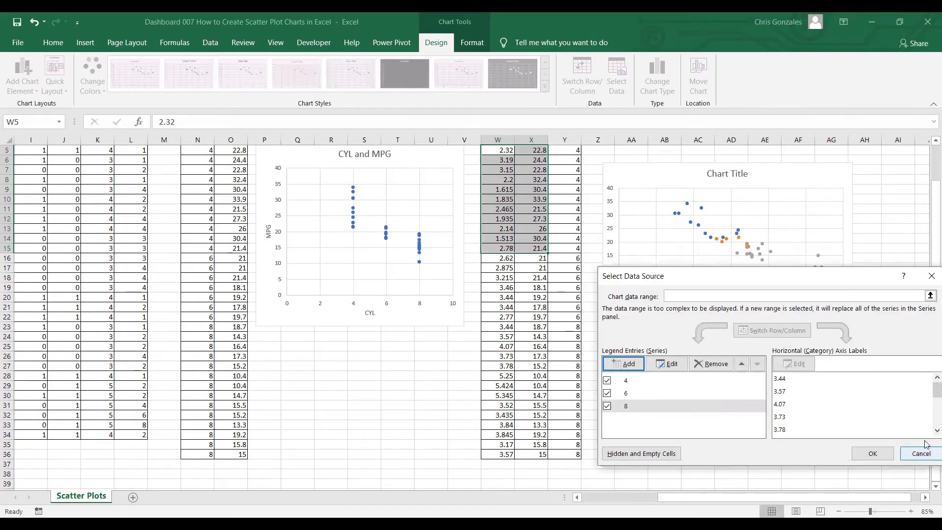
pyautogui.click(873, 456)
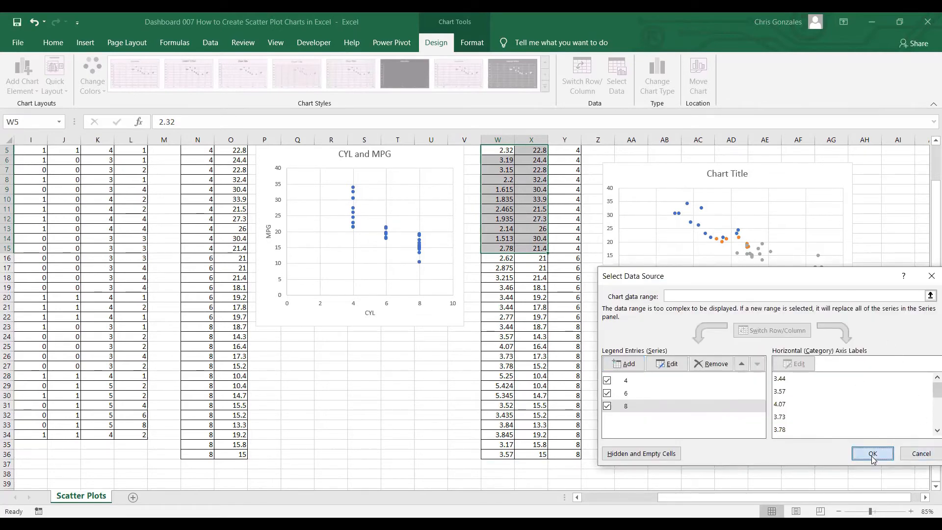
pyautogui.click(799, 356)
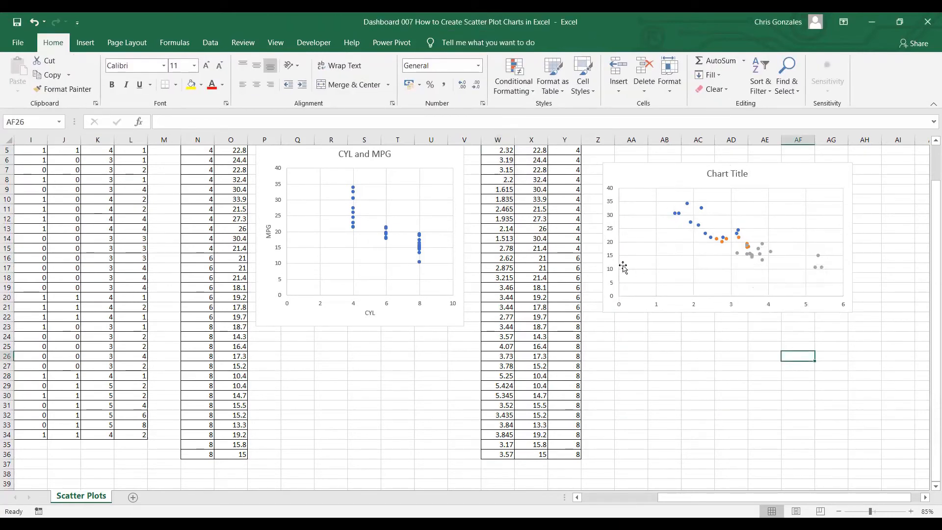
pyautogui.scroll(1, 515, 206)
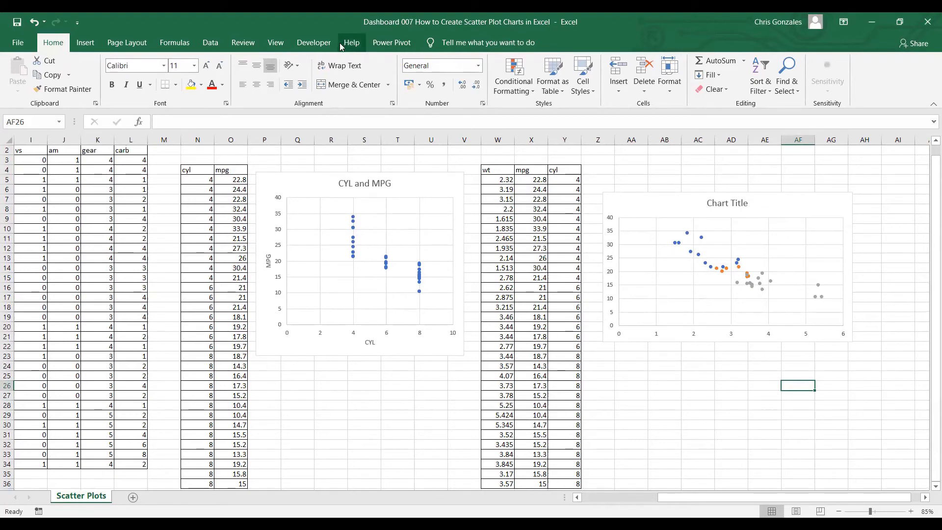
# Add primary horizontal and primary vertical axis titles to the untitled WT versus MPG chart
pyautogui.click(675, 200)
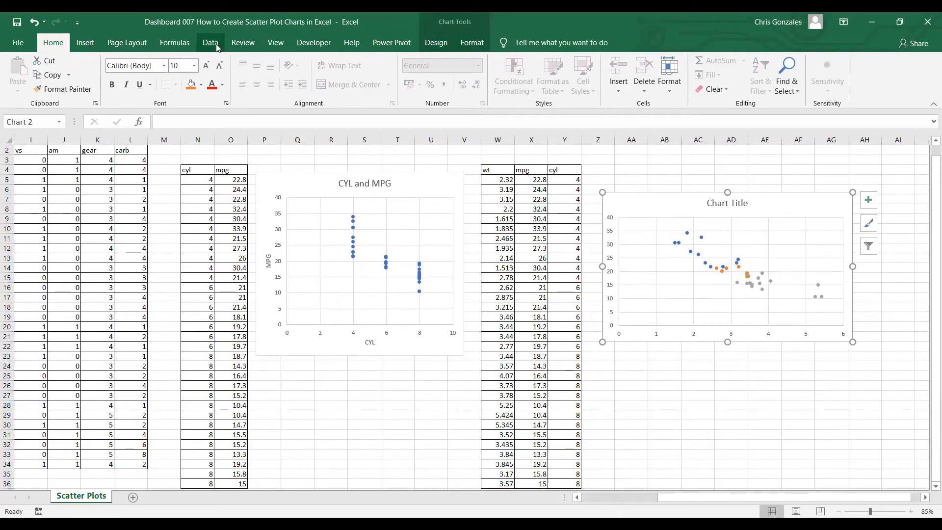
pyautogui.click(431, 46)
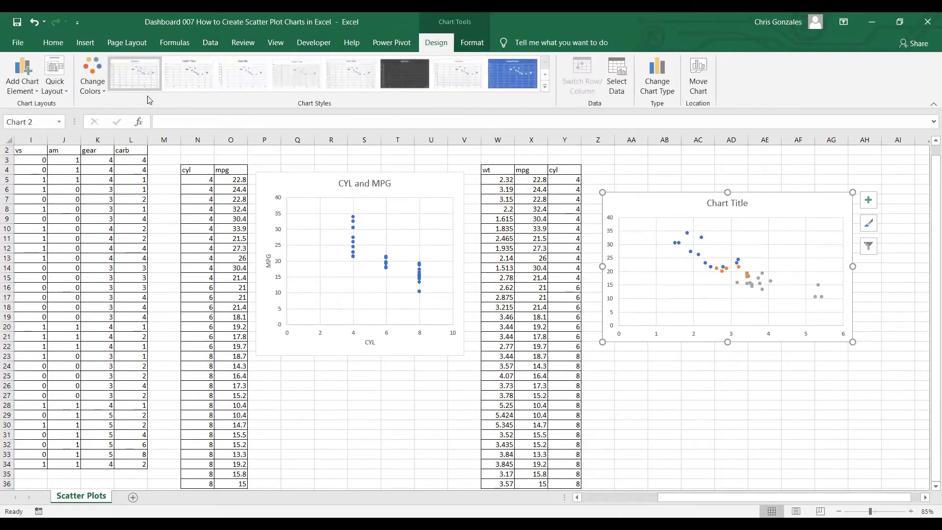
pyautogui.click(29, 88)
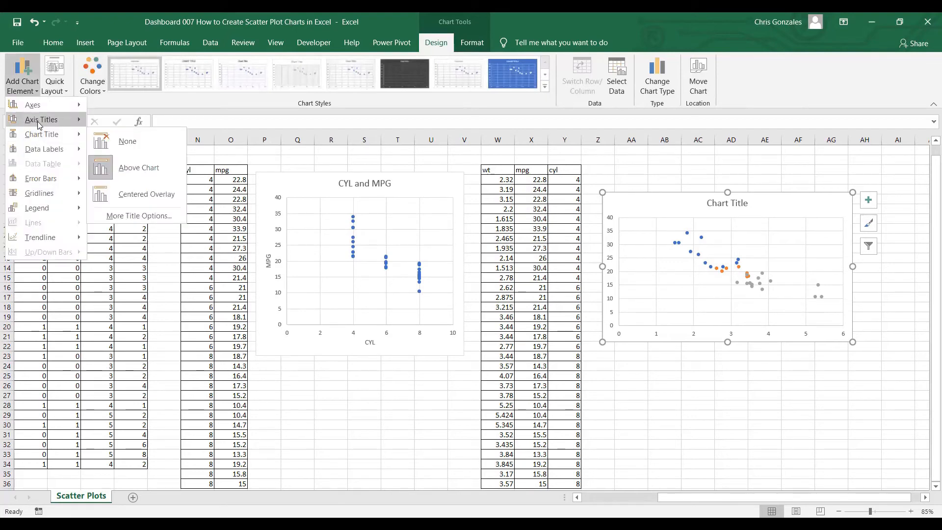
pyautogui.click(128, 138)
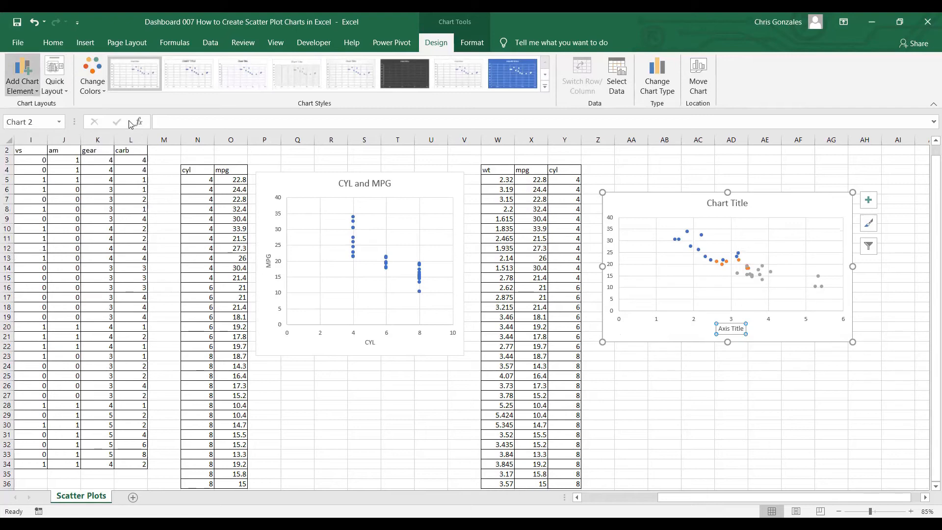
pyautogui.click(132, 143)
pyautogui.click(733, 328)
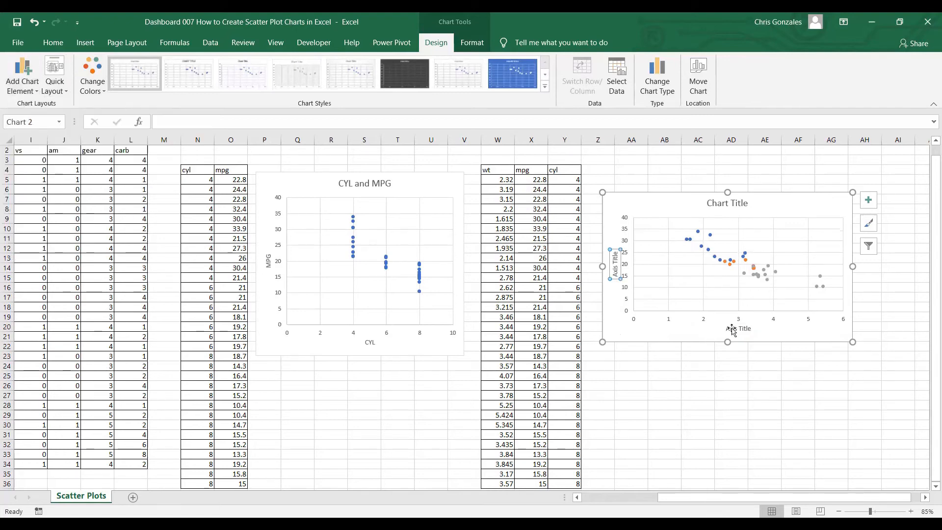
pyautogui.click(733, 329)
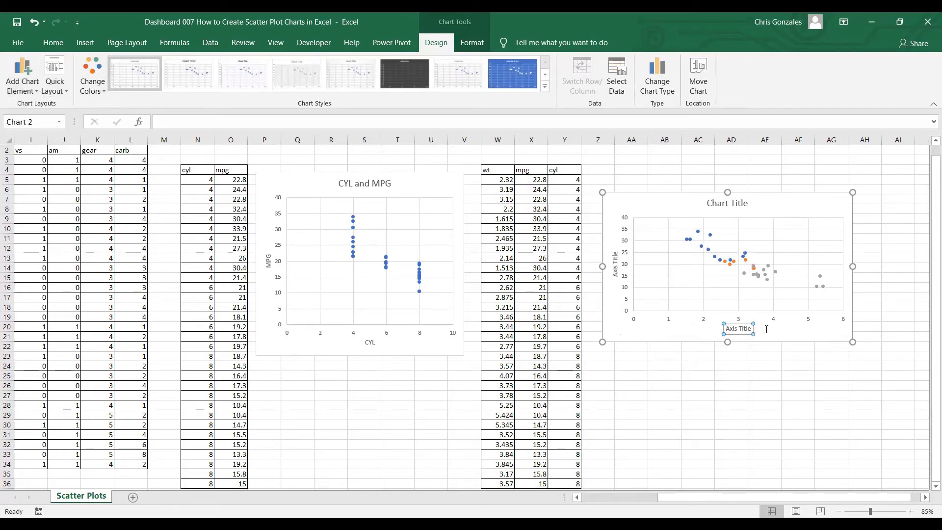
pyautogui.doubleClick(747, 331)
pyautogui.click(708, 332)
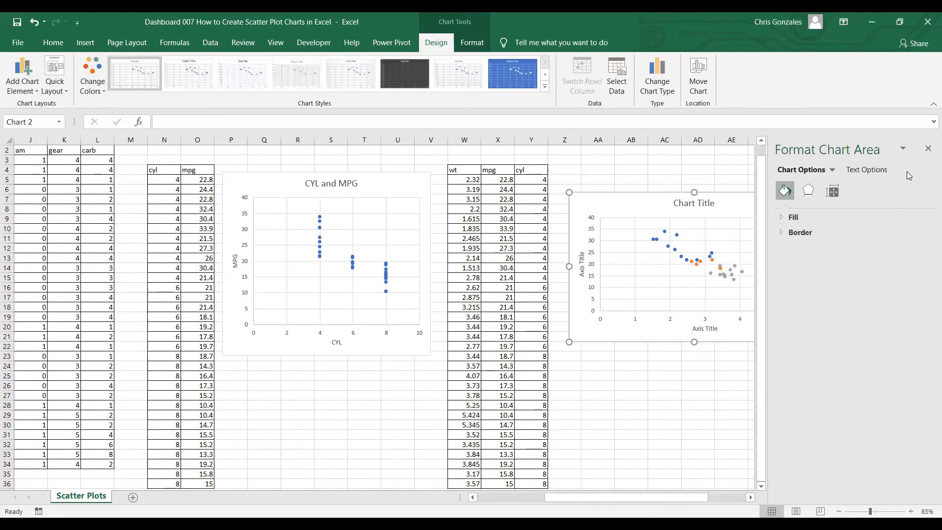
pyautogui.click(927, 149)
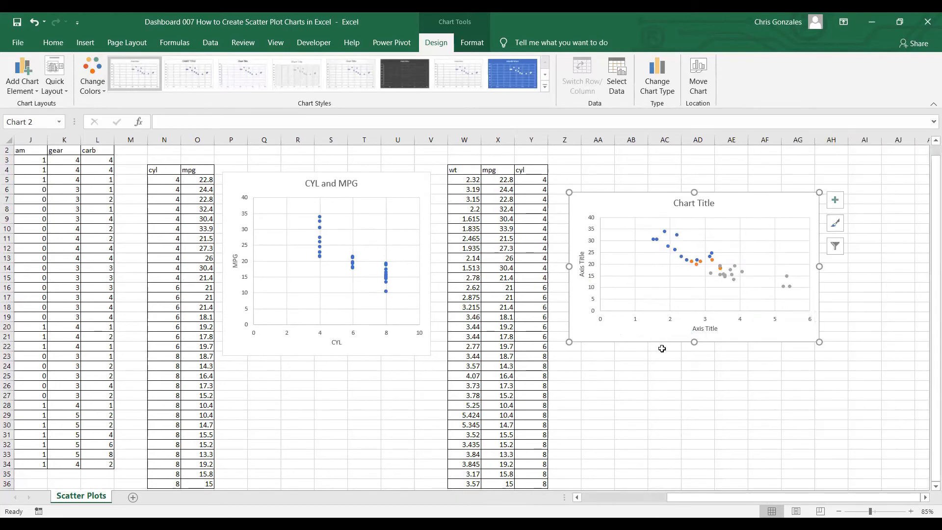
# Change the horizontal axis title of the WT versus MPG chart to wt and close the formatting options
pyautogui.doubleClick(700, 332)
pyautogui.moveTo(693, 329); pyautogui.dragTo(724, 325)
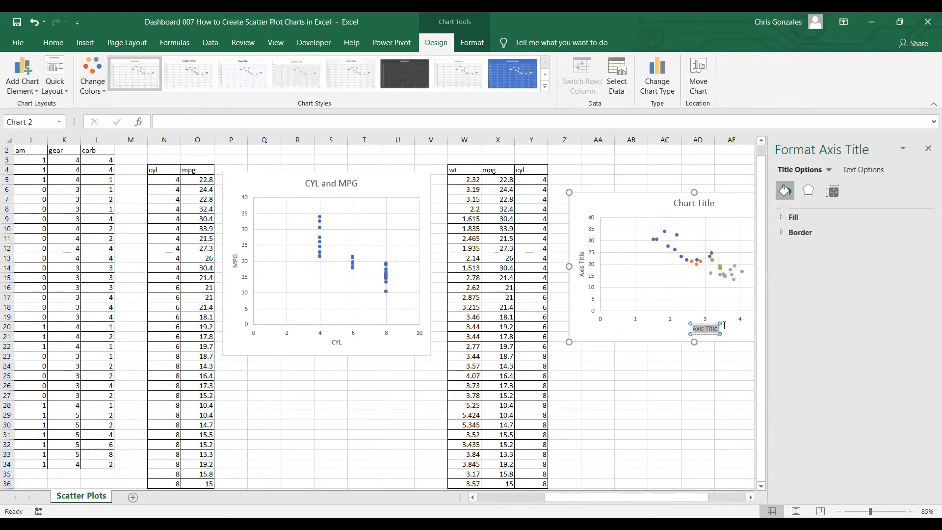
pyautogui.write('wt')
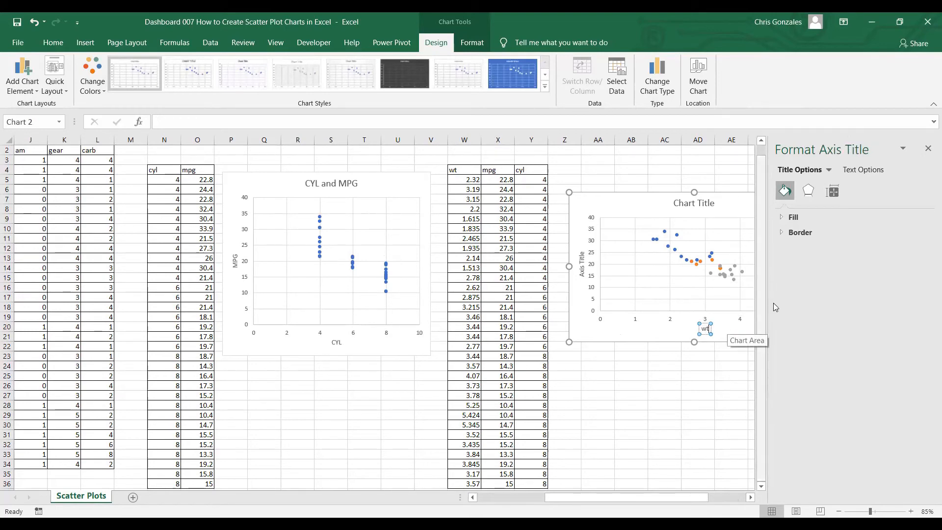
pyautogui.click(928, 148)
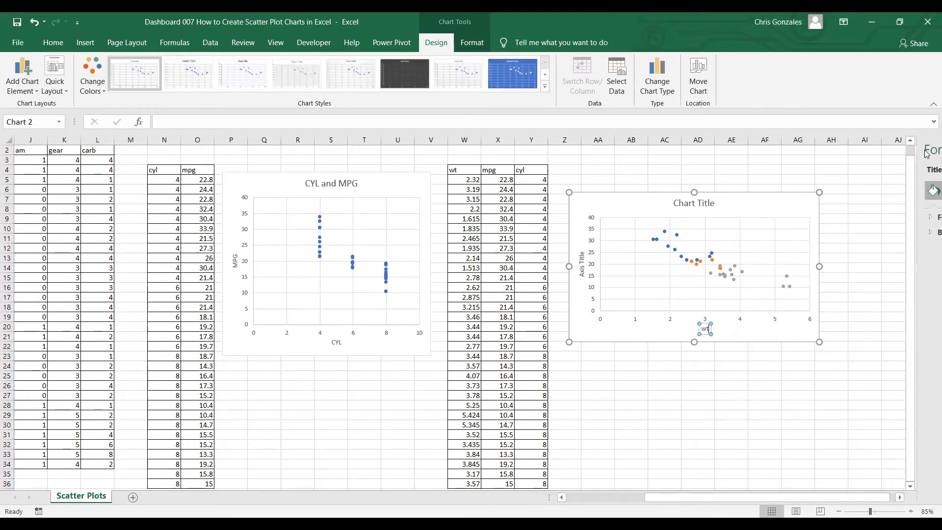
# Change the vertical axis title of the same chart to mpg and close the formatting options
pyautogui.doubleClick(582, 256)
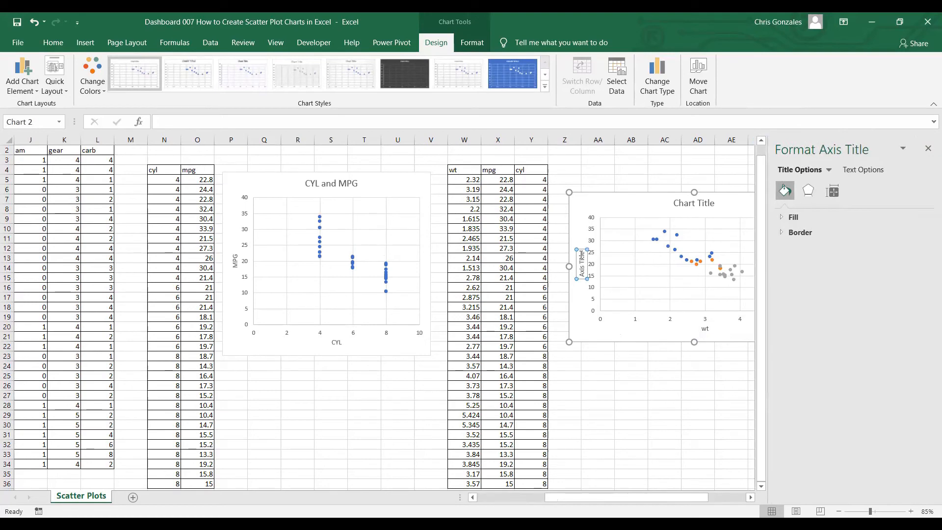
pyautogui.press('BackSpace')
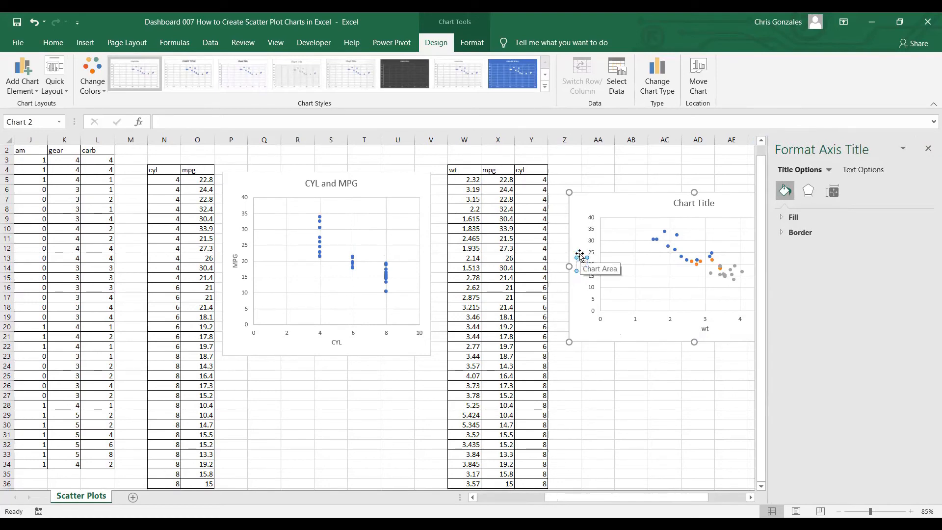
pyautogui.click(633, 385)
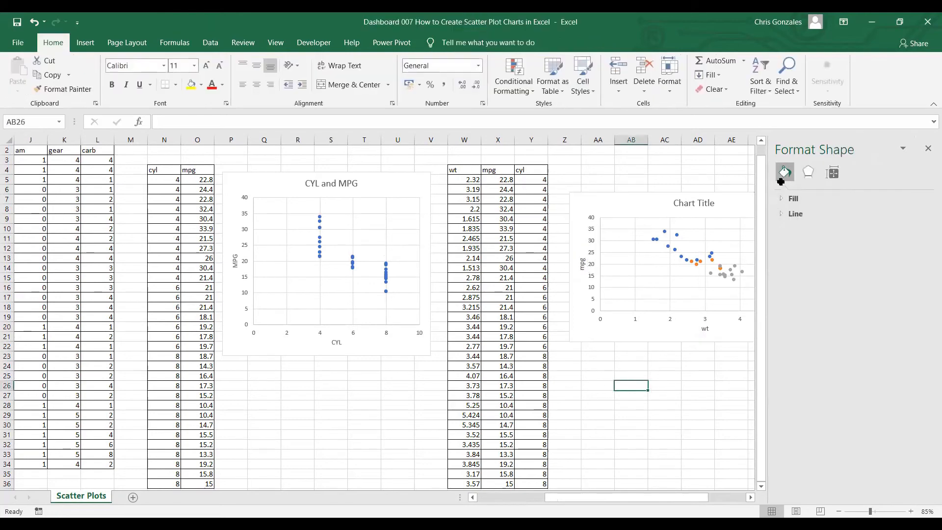
pyautogui.click(927, 150)
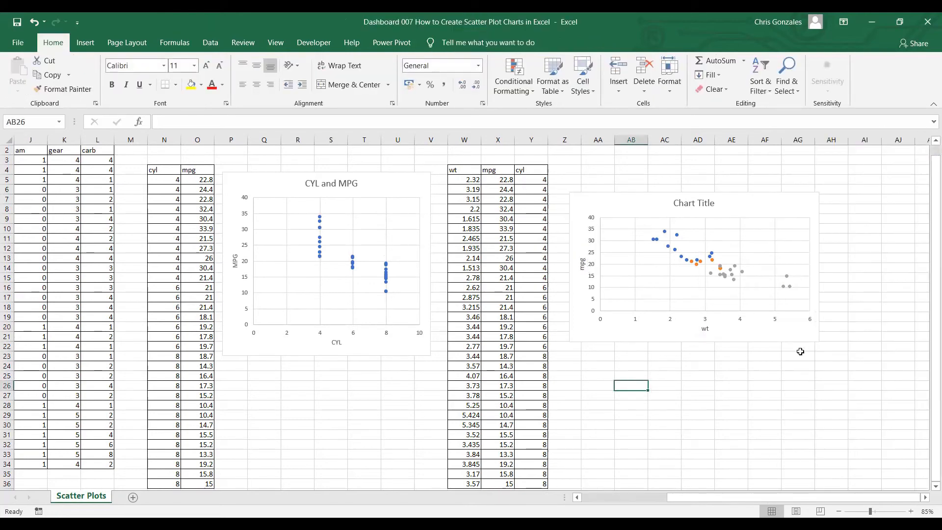
# Replace the placeholder chart title with Wt and MPG by CYL
pyautogui.doubleClick(690, 205)
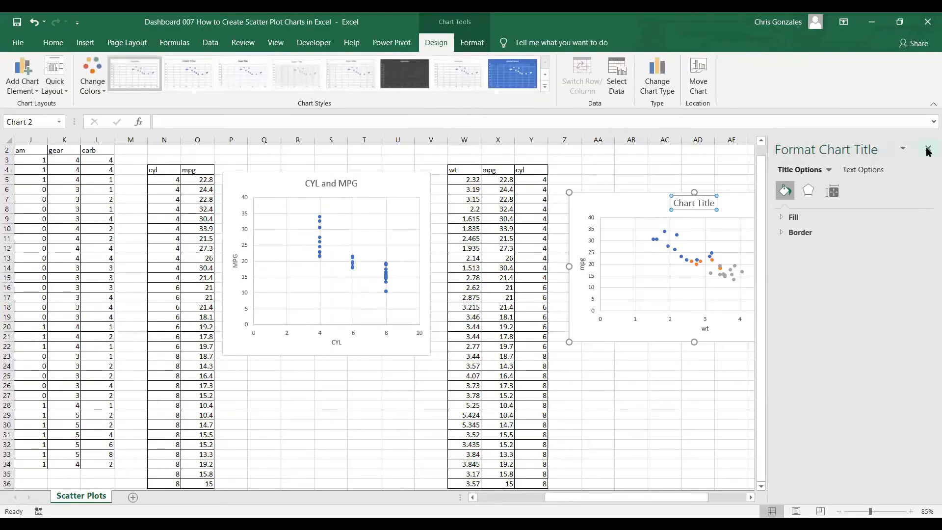
pyautogui.click(929, 150)
pyautogui.moveTo(676, 202); pyautogui.dragTo(755, 202)
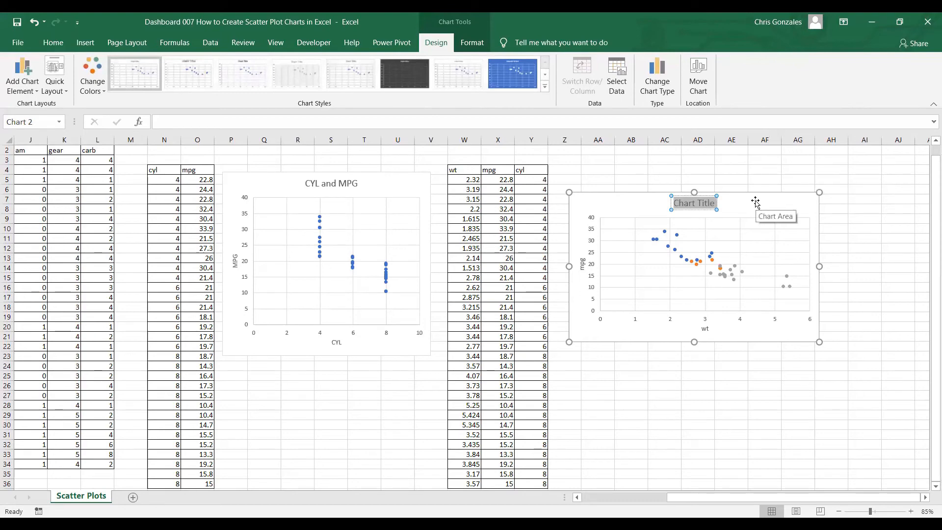
pyautogui.write('W')
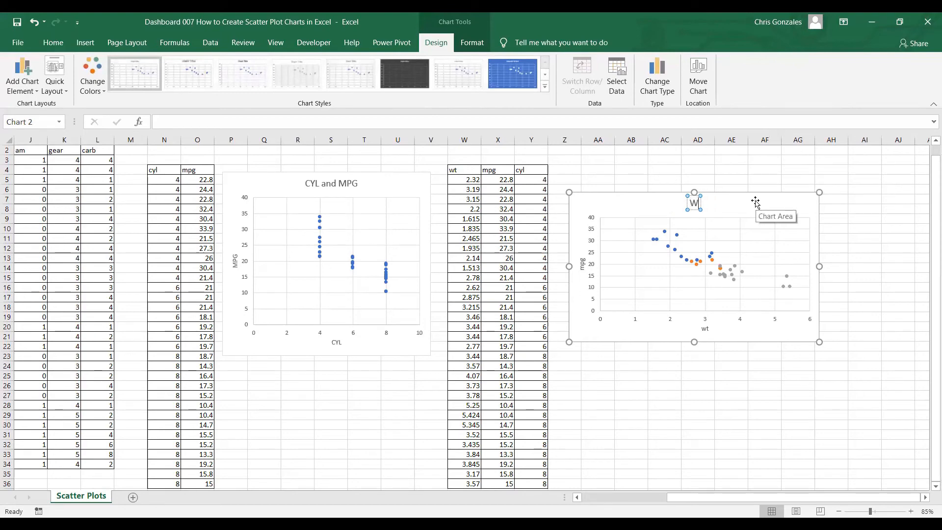
pyautogui.write('t and MPG')
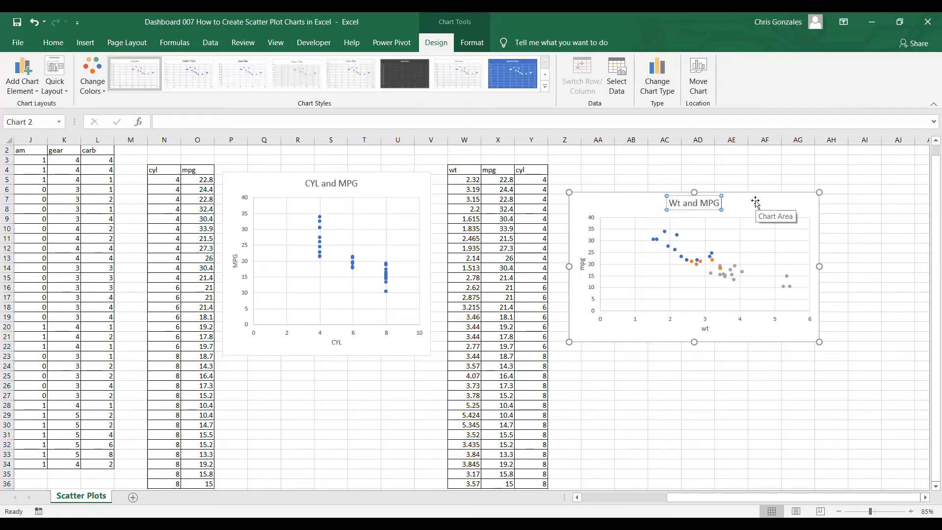
pyautogui.write(' BY')
pyautogui.press('BackSpace')
pyautogui.press('BackSpace')
pyautogui.press('BackSpace')
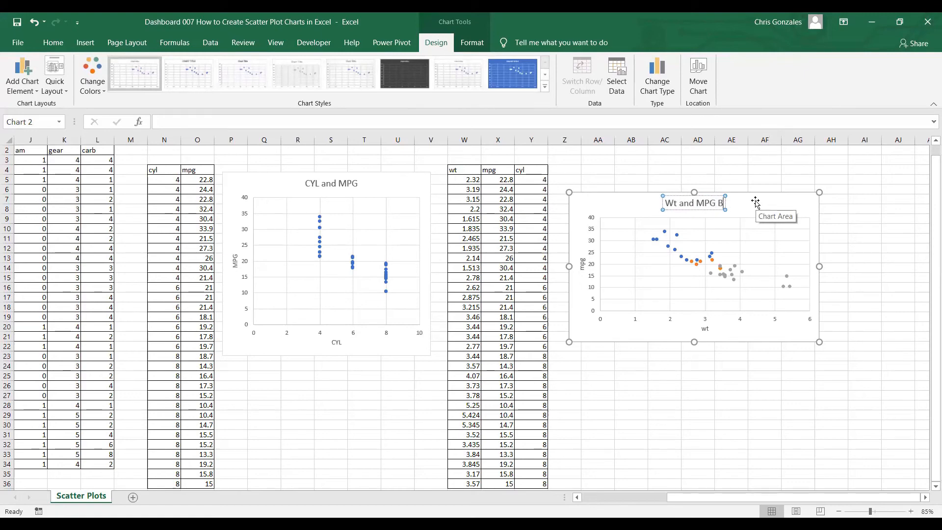
pyautogui.write('by')
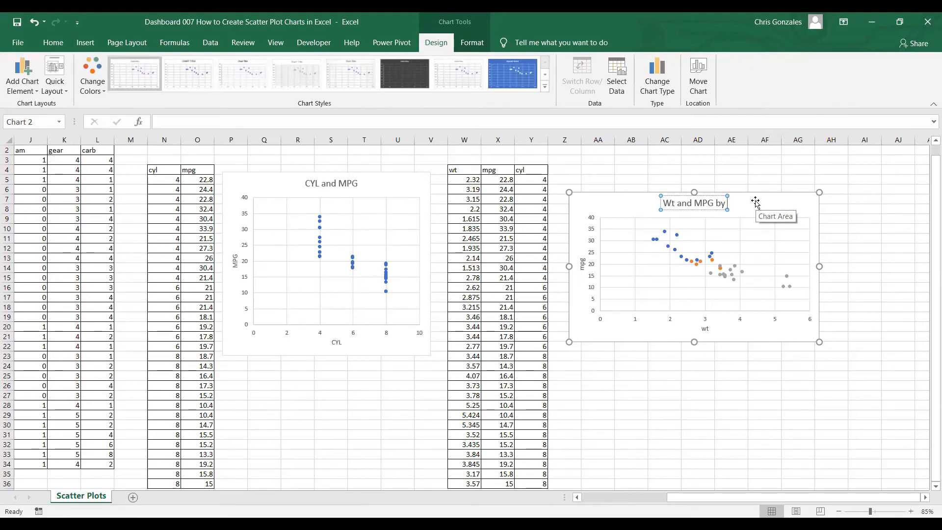
pyautogui.write(' CYL')
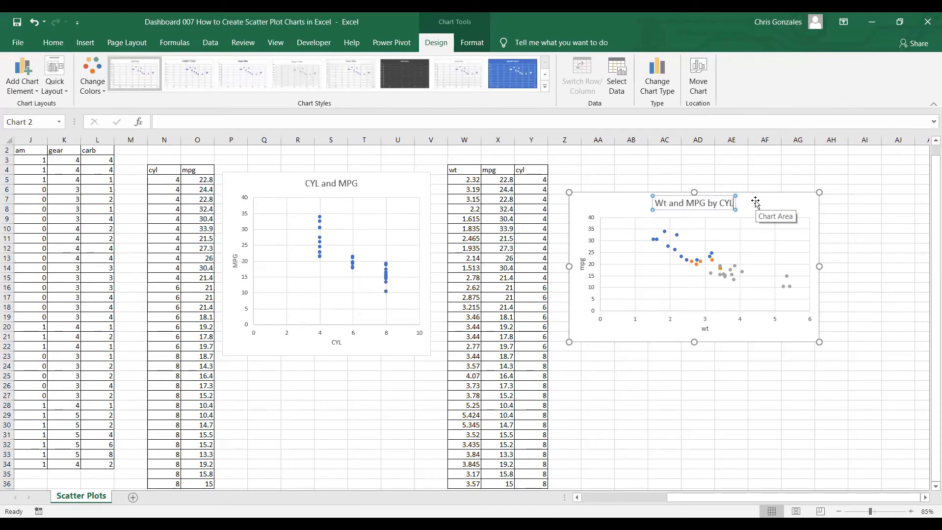
pyautogui.click(760, 376)
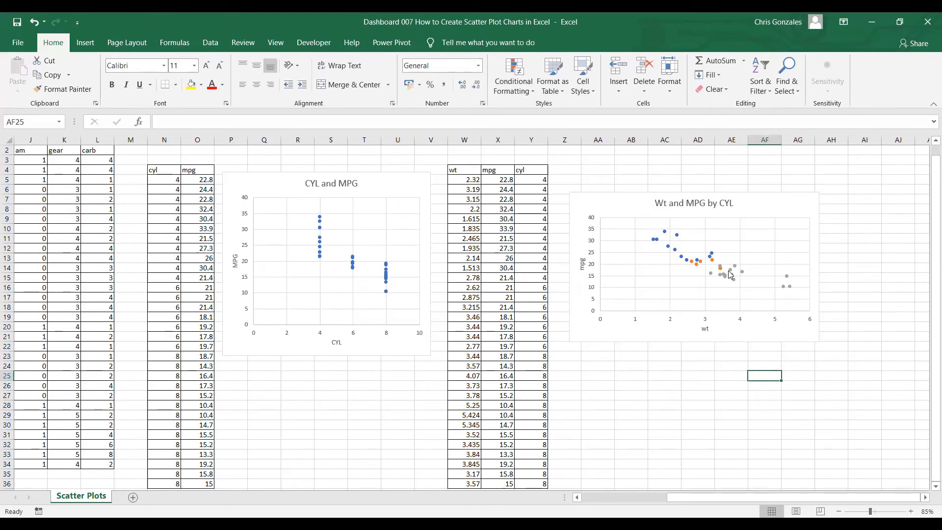
# Add a legend on the right side of the Wt and MPG by CYL chart
pyautogui.click(758, 202)
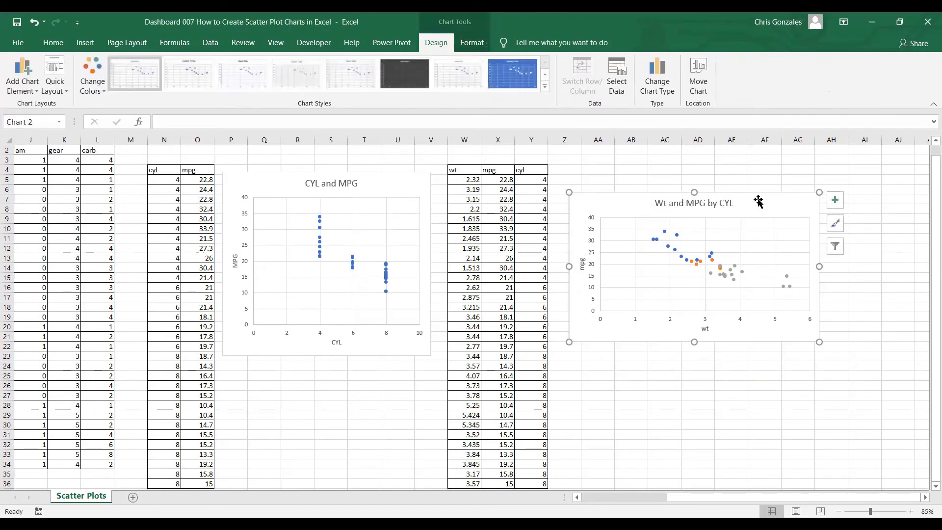
pyautogui.click(15, 90)
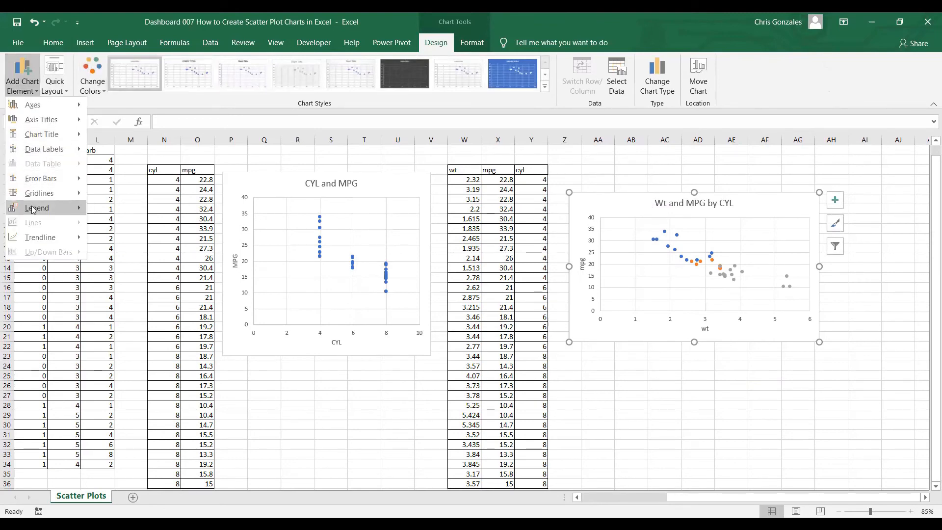
pyautogui.moveTo(51, 208)
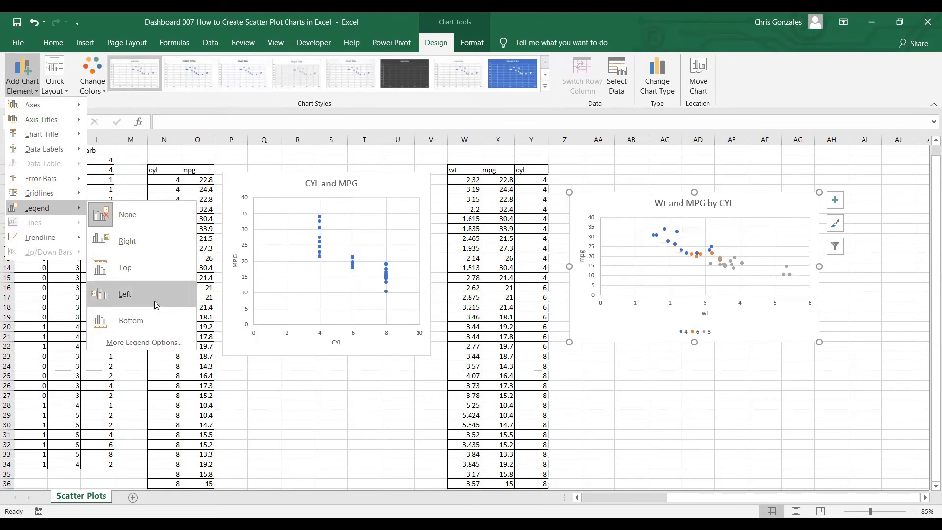
pyautogui.click(161, 242)
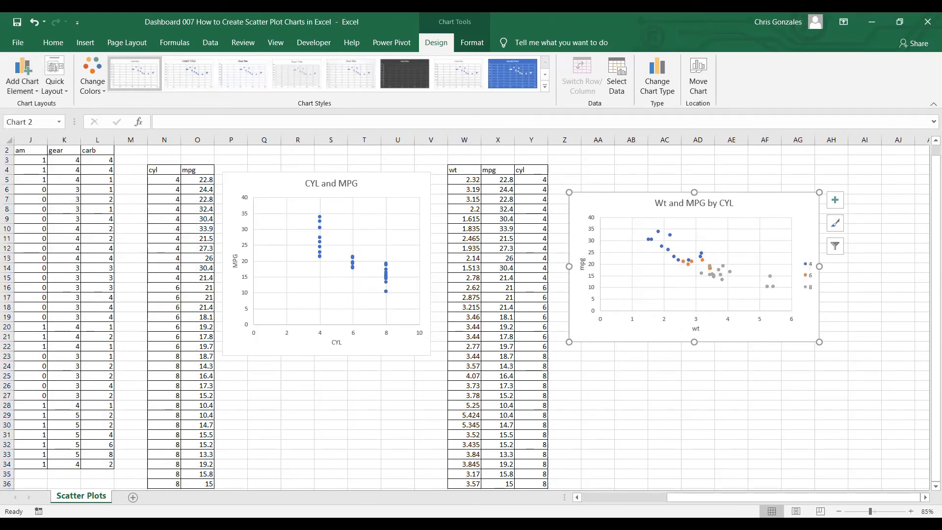
# Enlarge the Wt and MPG by CYL chart from its lower-right corner to about column AI and row 22, and deselect it
pyautogui.click(926, 498)
pyautogui.click(926, 497)
pyautogui.keyDown('ctrl'); pyautogui.scroll(5, 902, 436); pyautogui.keyUp('ctrl')
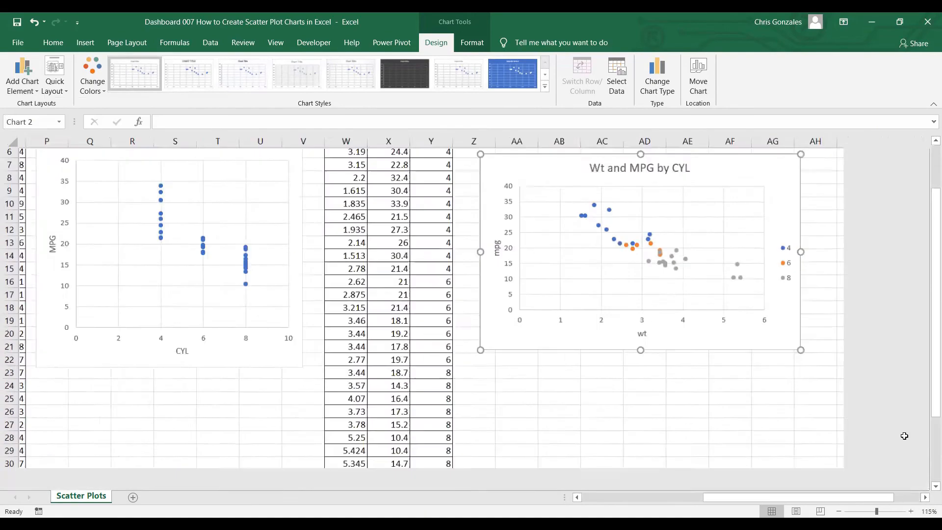
pyautogui.click(925, 498)
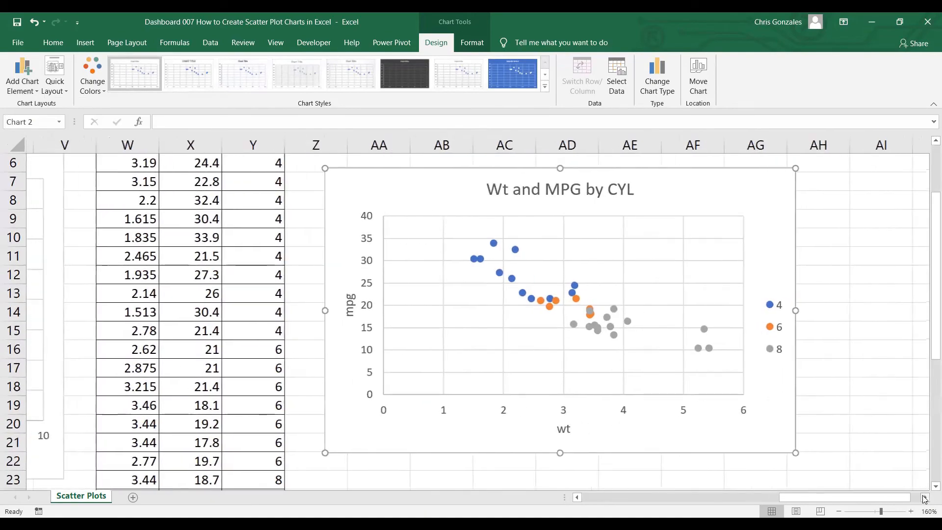
pyautogui.click(925, 498)
pyautogui.moveTo(725, 452); pyautogui.dragTo(805, 464)
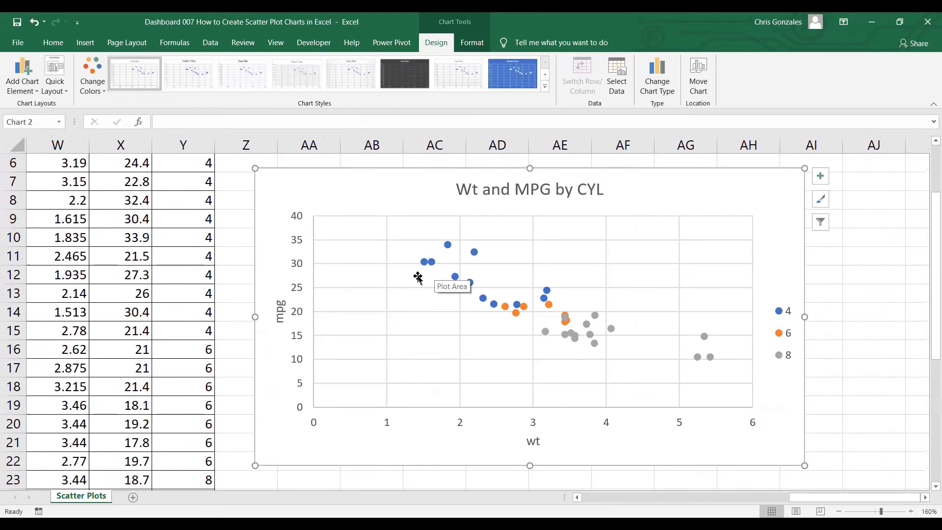
pyautogui.moveTo(425, 263)
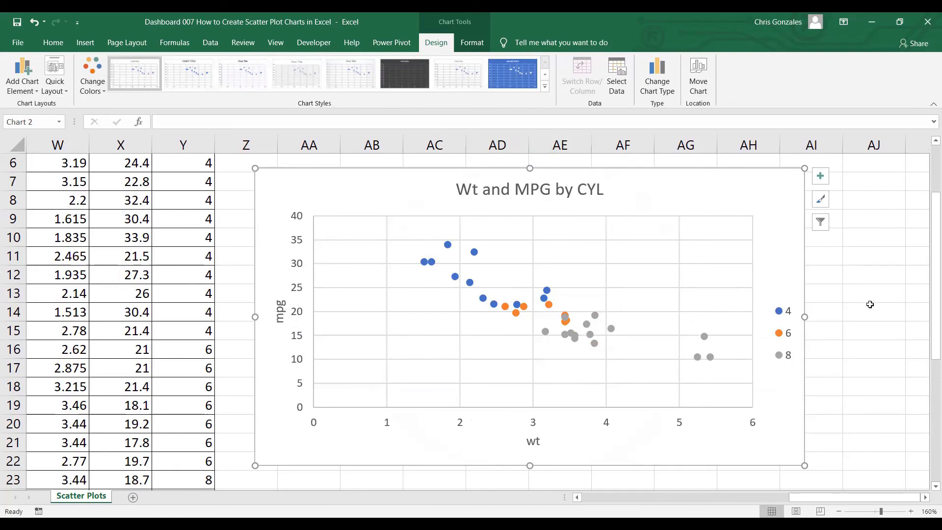
pyautogui.click(848, 296)
pyautogui.keyDown('ctrl'); pyautogui.scroll(-5, 827, 285); pyautogui.keyUp('ctrl')
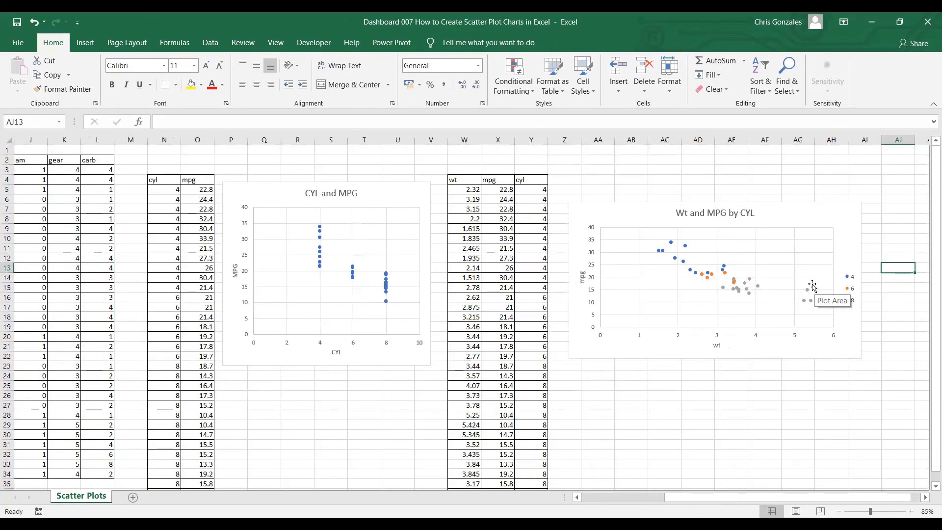
pyautogui.moveTo(778, 498)
pyautogui.mouseDown()
pyautogui.moveTo(696, 497)
pyautogui.moveTo(785, 498)
pyautogui.moveTo(776, 498)
pyautogui.mouseUp()
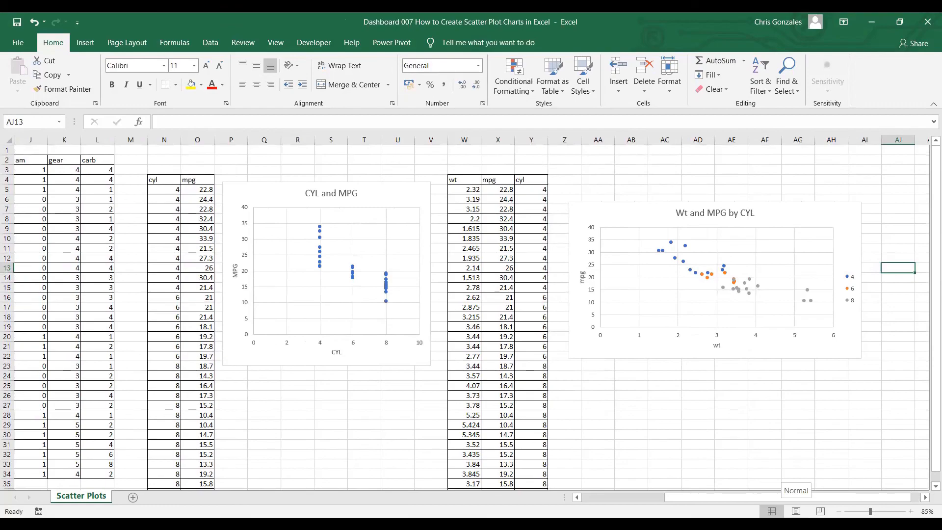